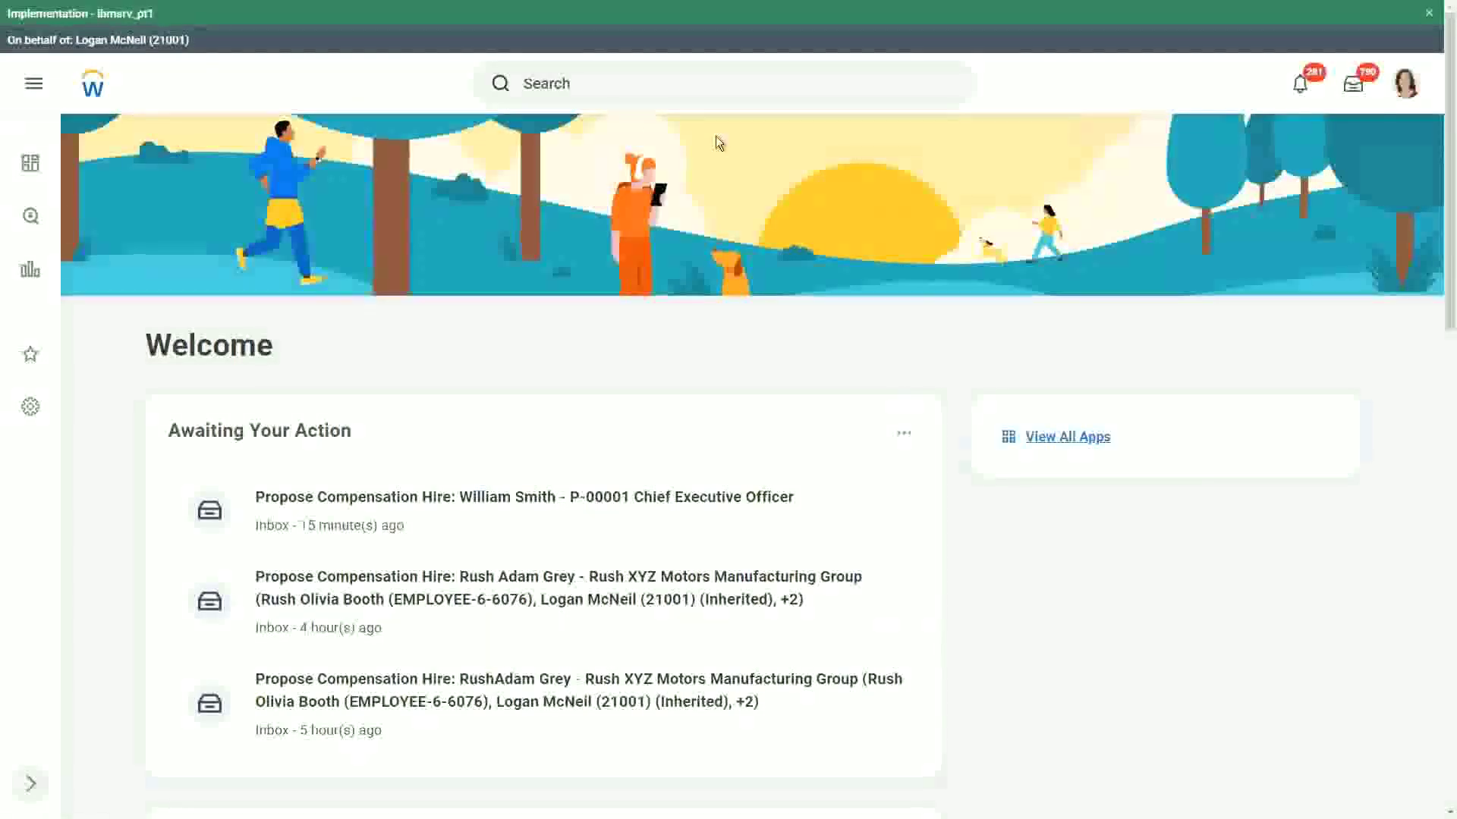
Search Workday for 'cre calc field' to find the Create Calculated Field task.
{"action": "left_click", "coordinate": [598, 84]}
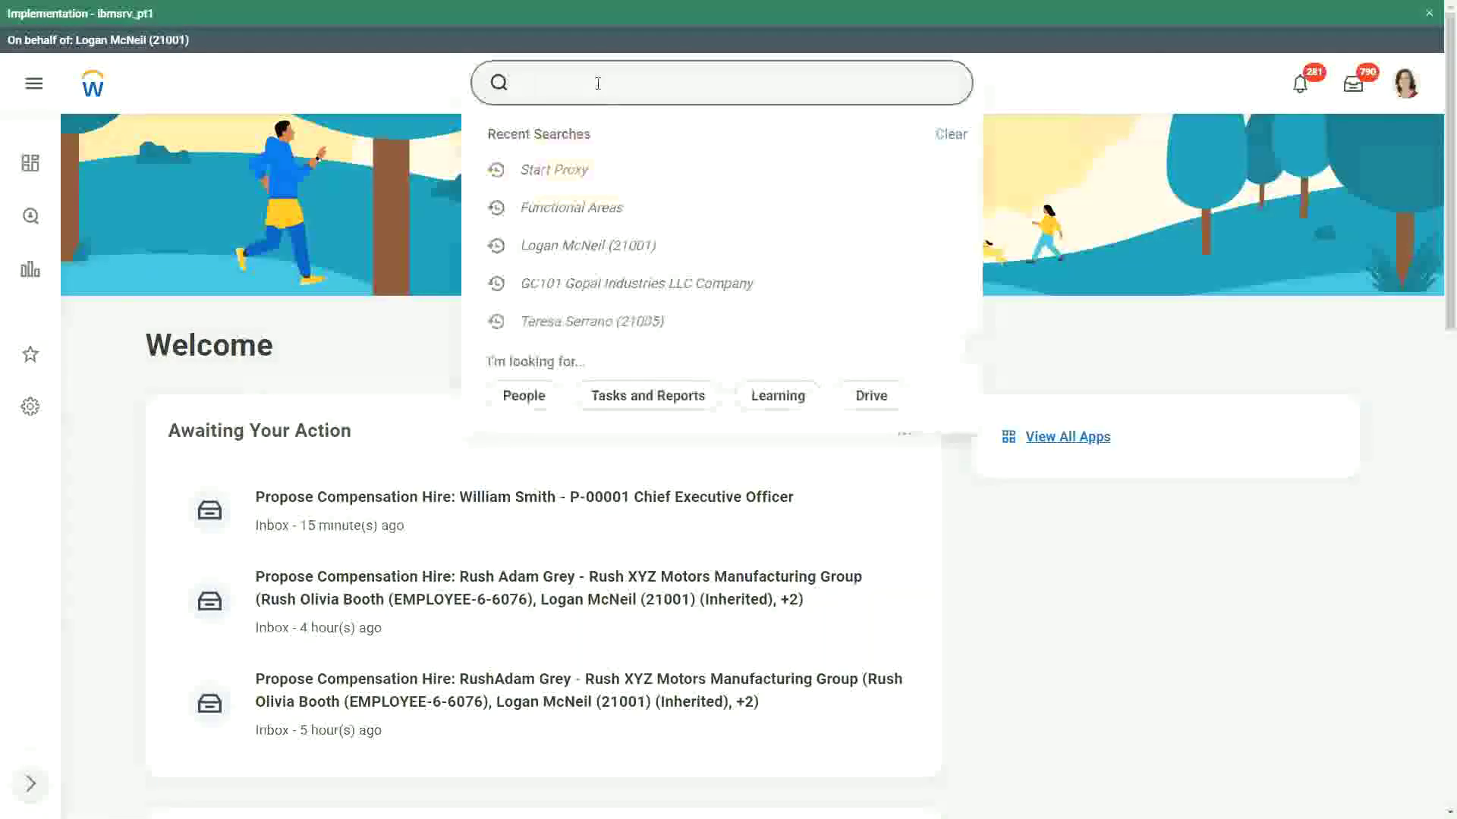
{"action": "type", "text": "cre"}
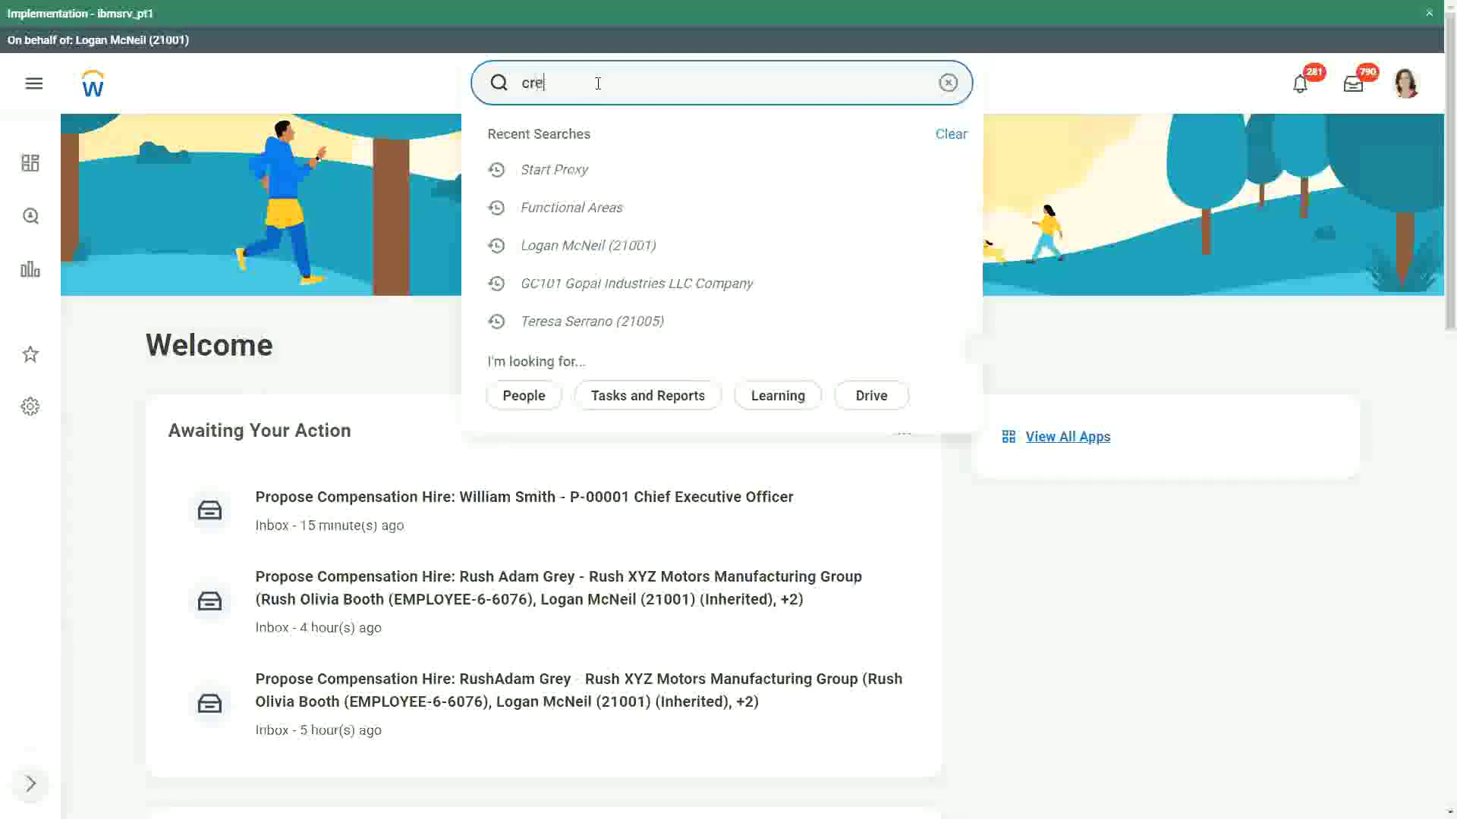
{"action": "type", "text": " calc field"}
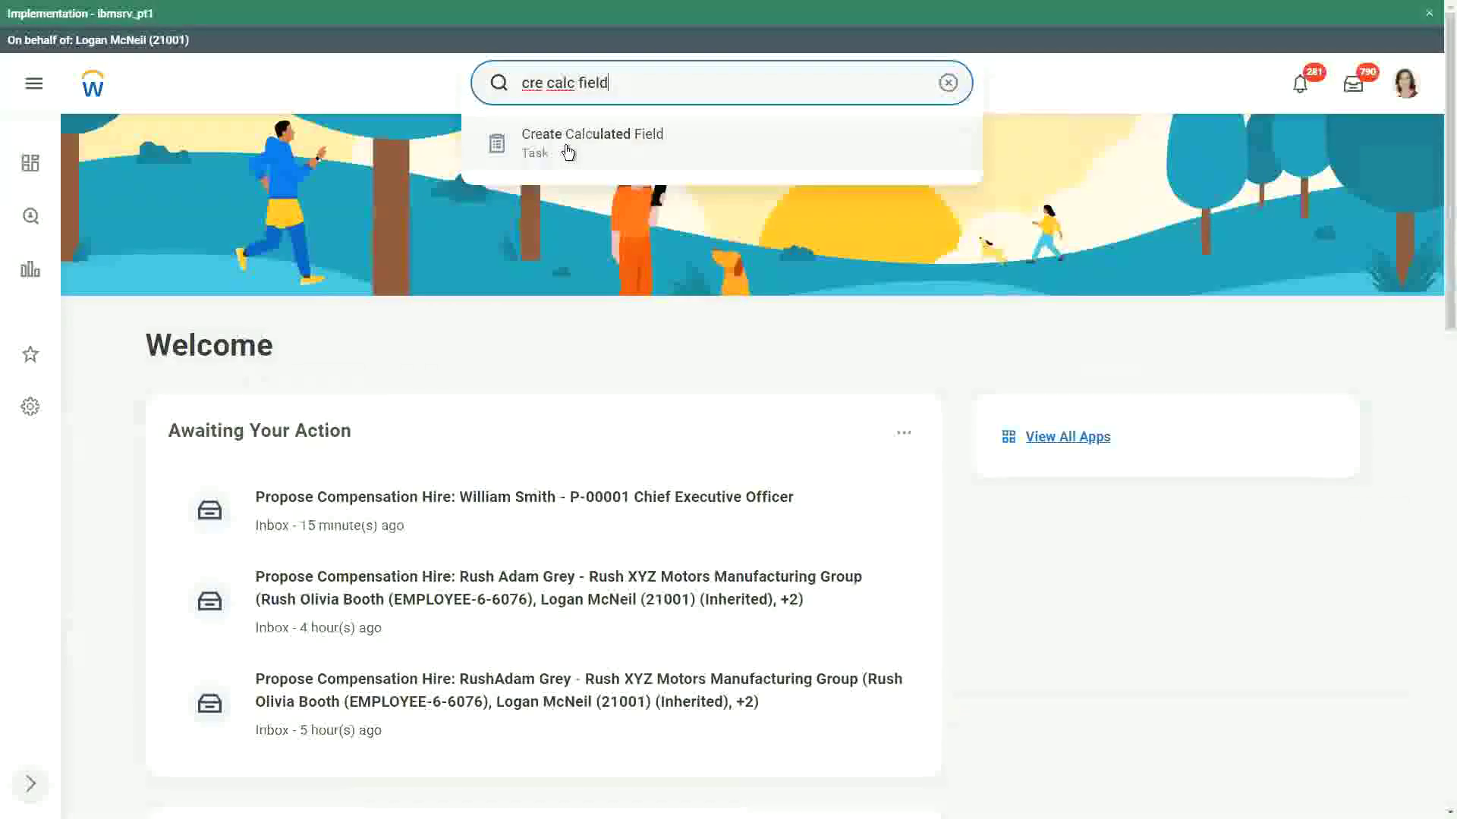
Launch Create Calculated Field and name the field CF-WW-Eval Exp-Test.
{"action": "left_click", "coordinate": [568, 147]}
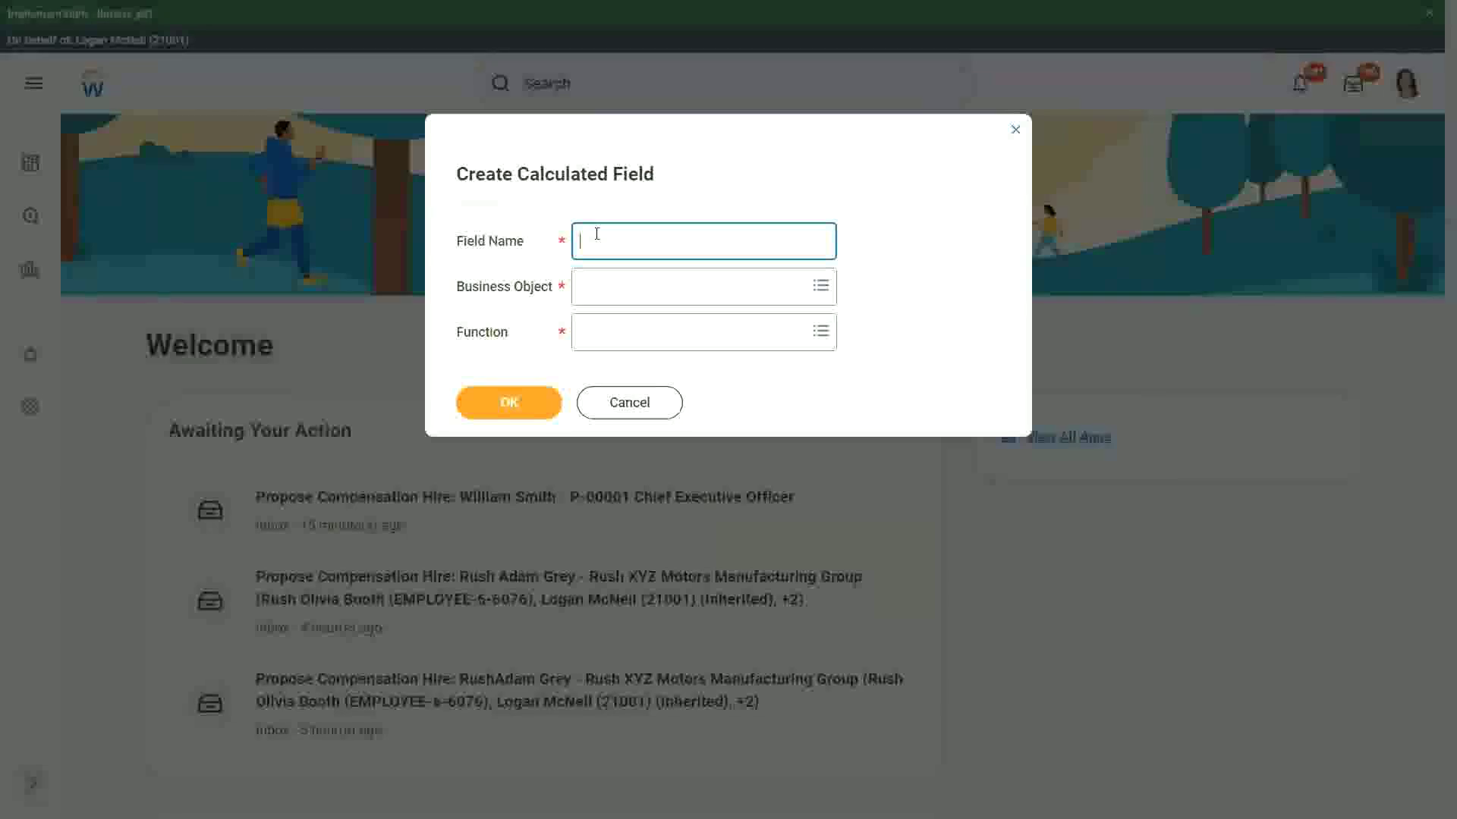
{"action": "type", "text": "CF-WW-"}
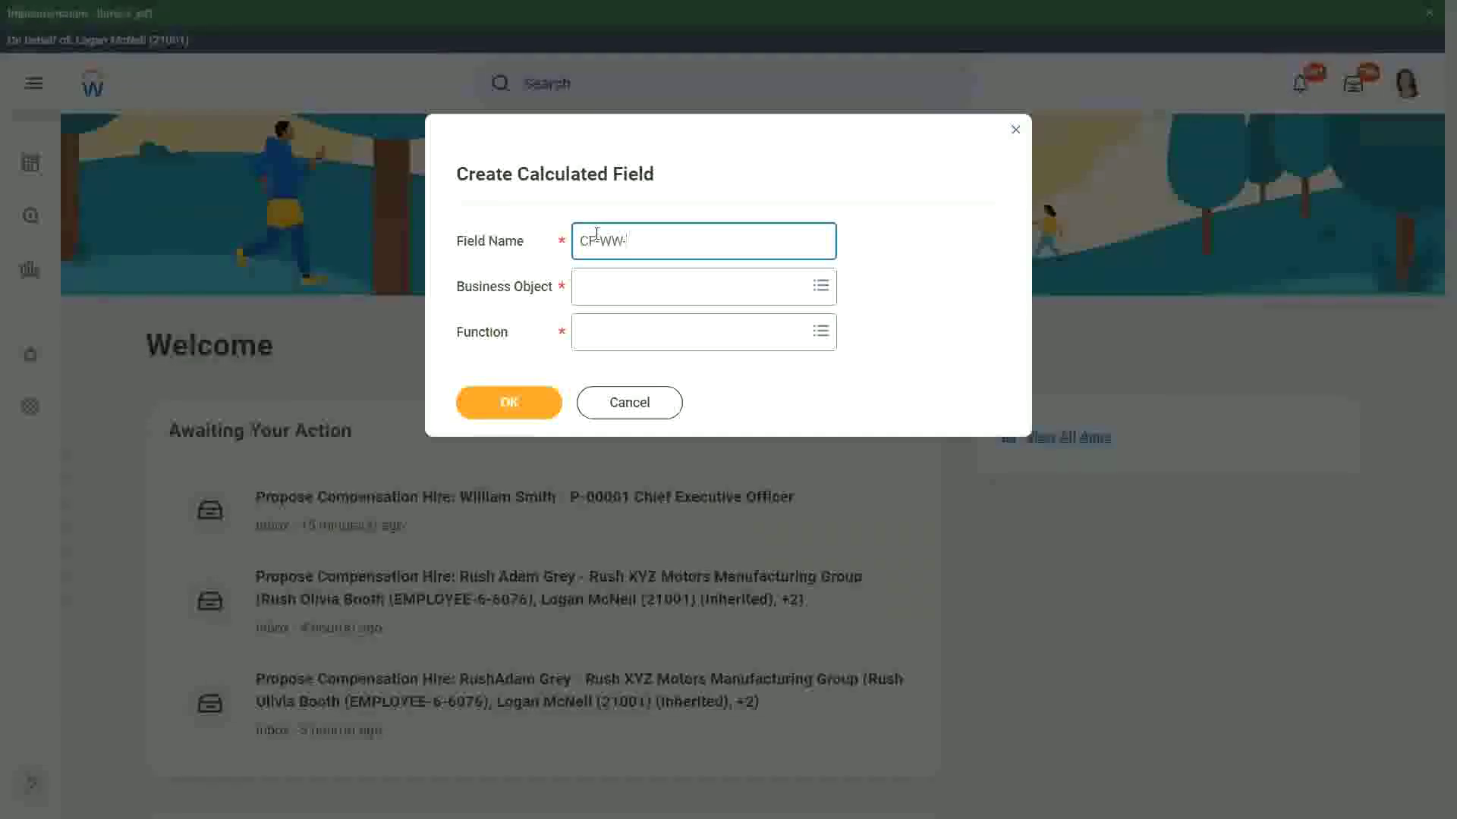
{"action": "type", "text": "E"}
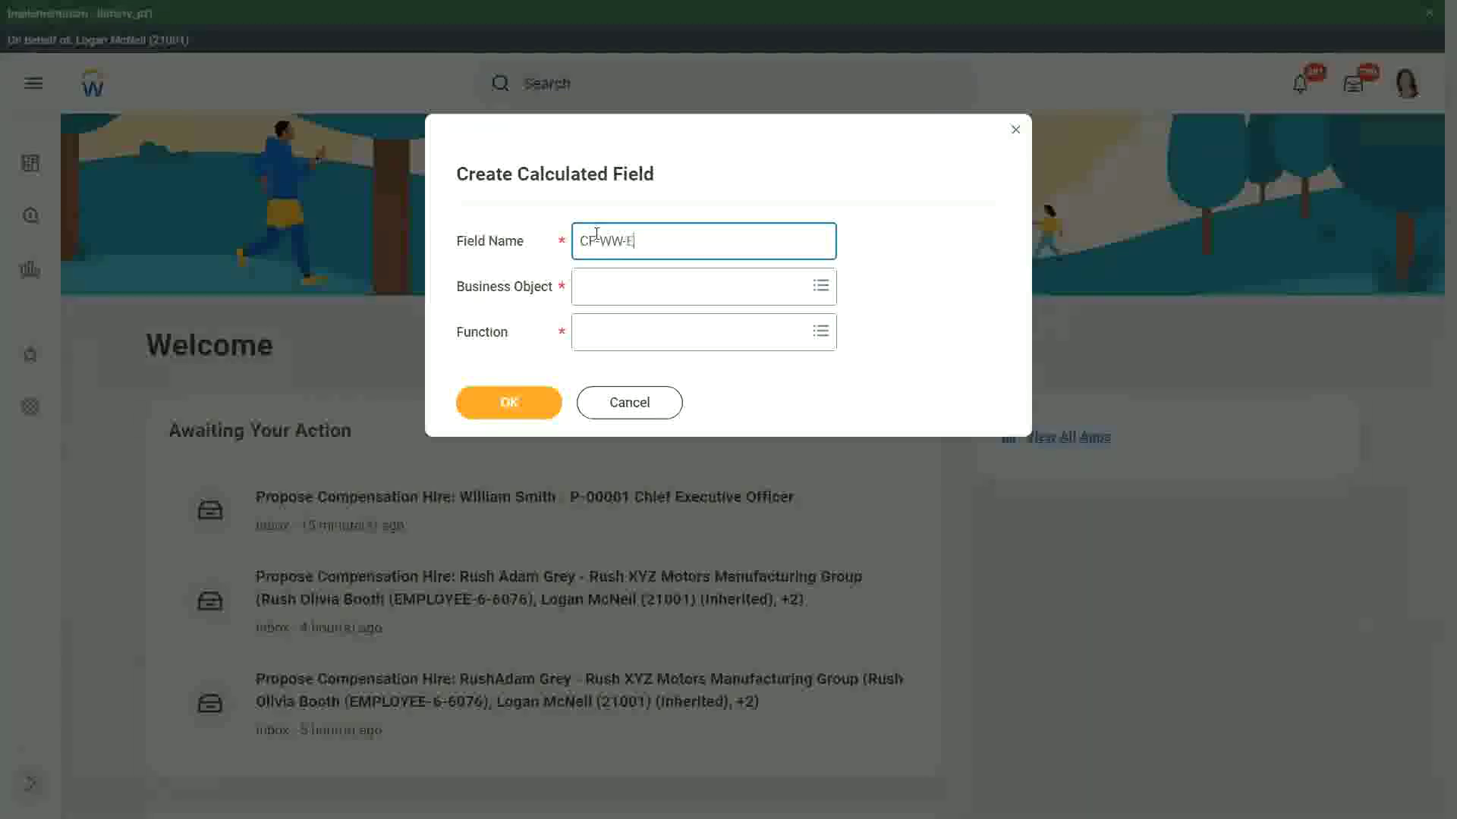
{"action": "type", "text": "val Exp"}
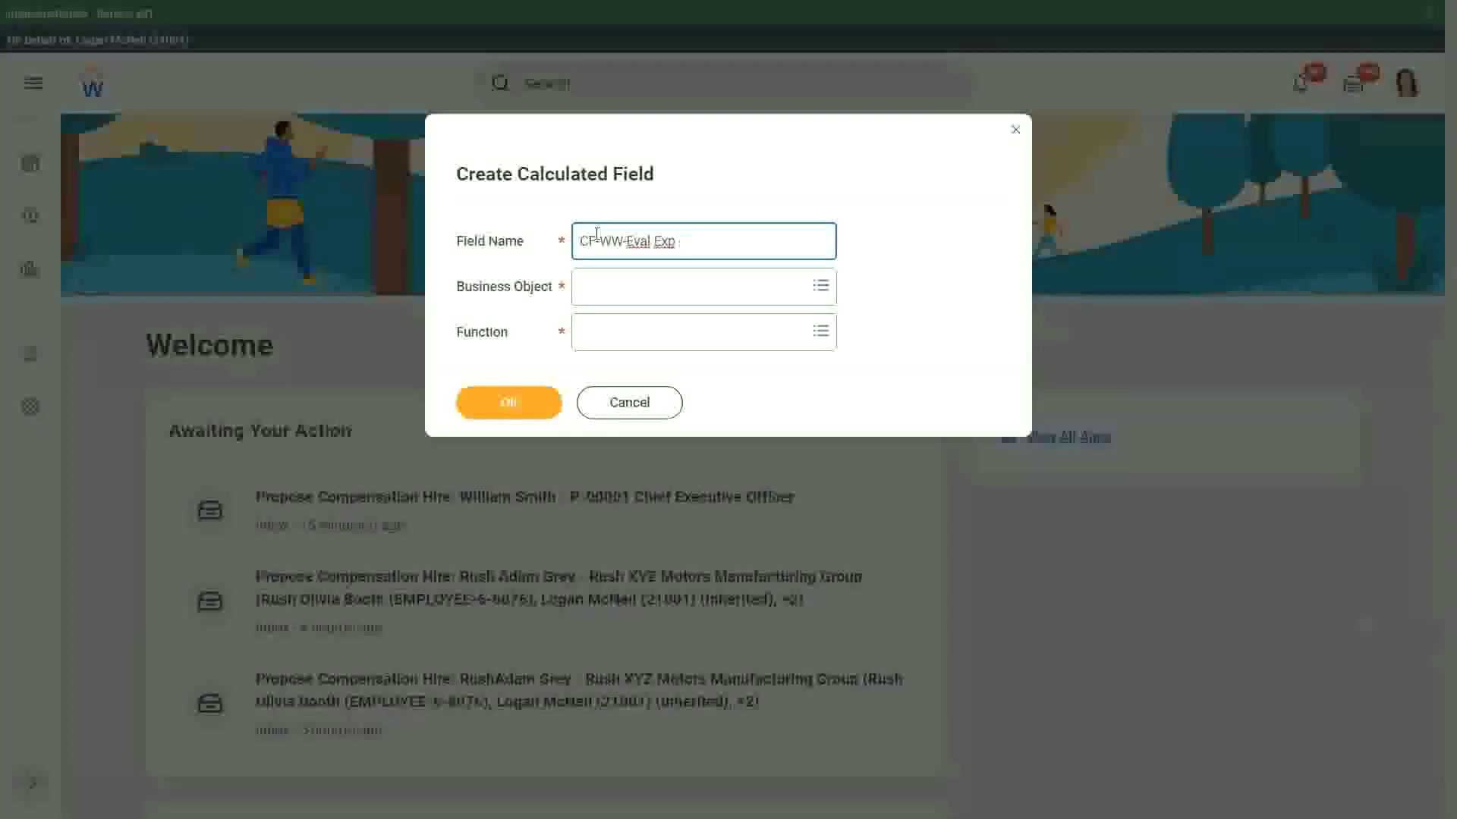
{"action": "key", "text": "BackSpace"}
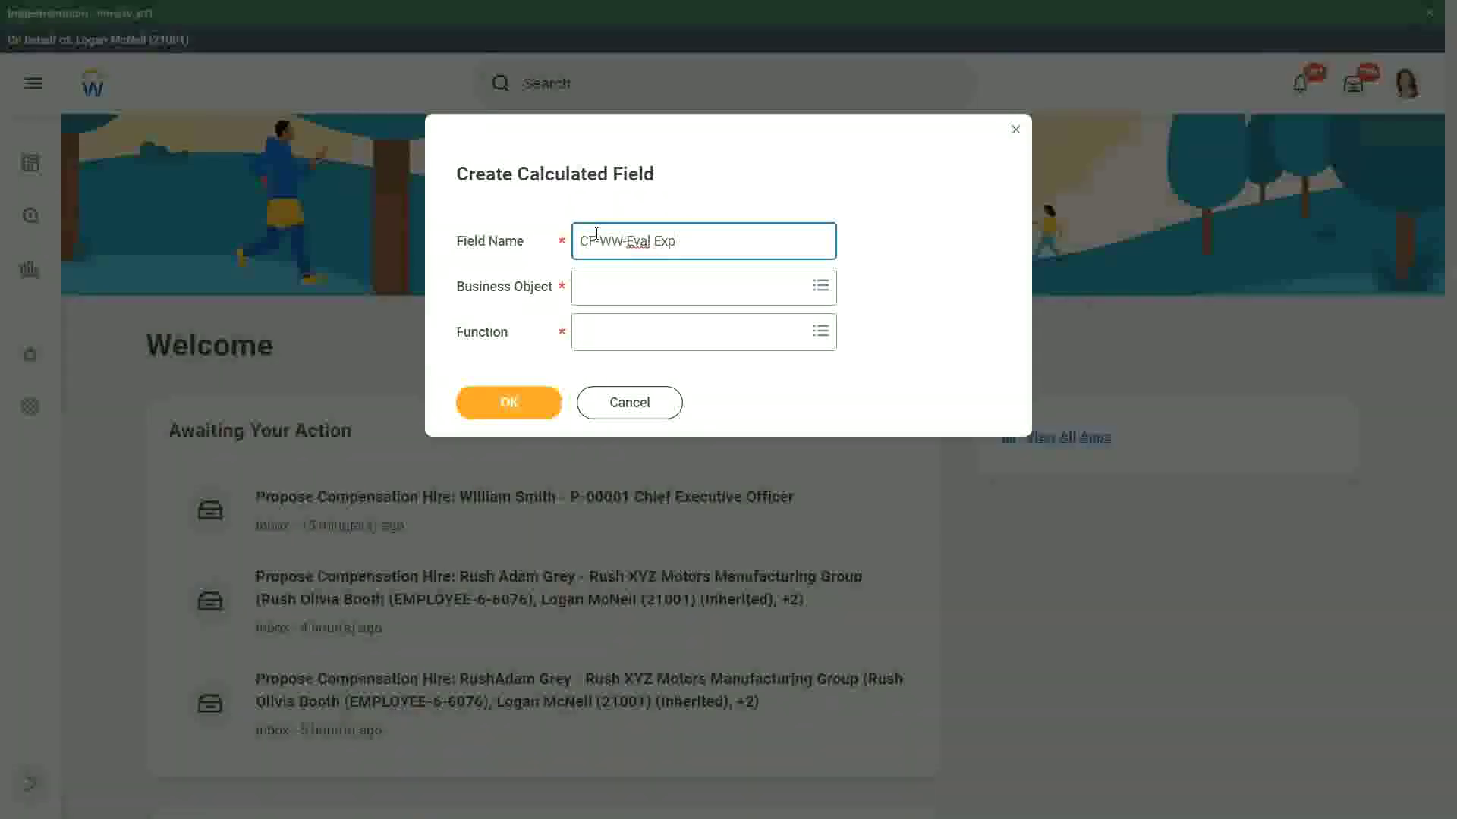
{"action": "type", "text": "-Test"}
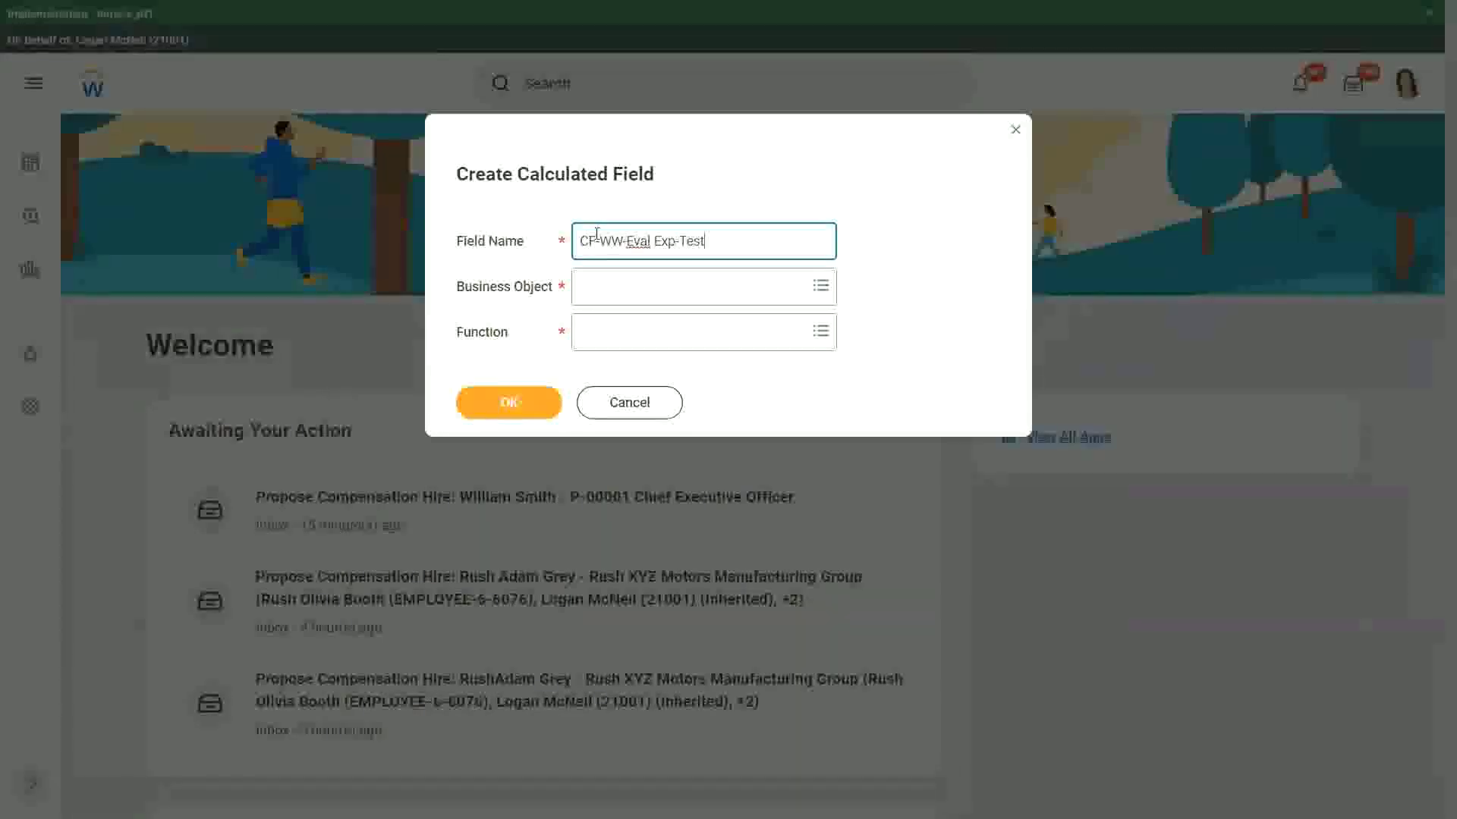
Set Business Object to Worker and Function to Evaluate Expression.
{"action": "key", "text": "Tab"}
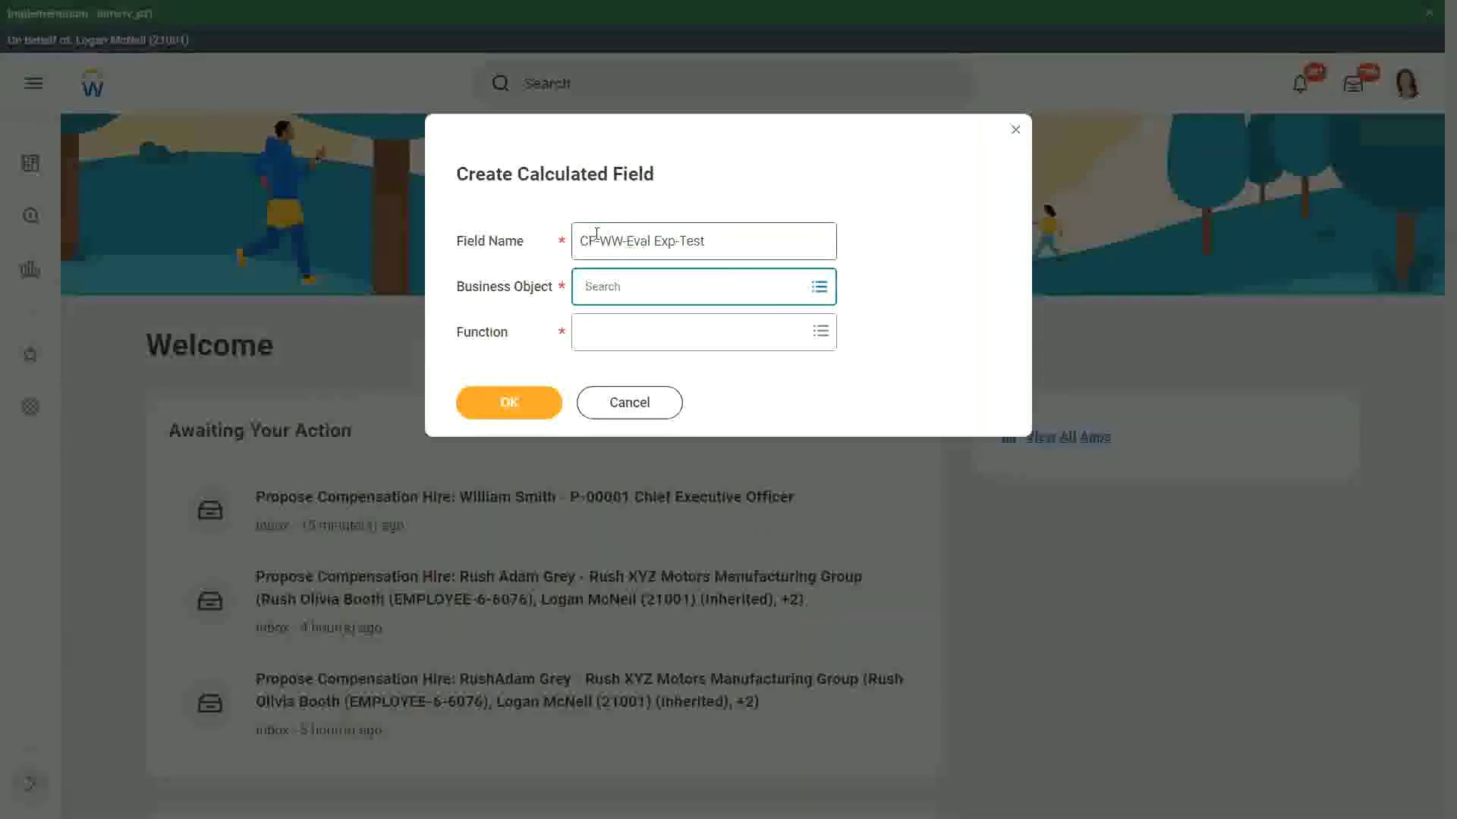
{"action": "type", "text": "worker"}
{"action": "key", "text": "Return"}
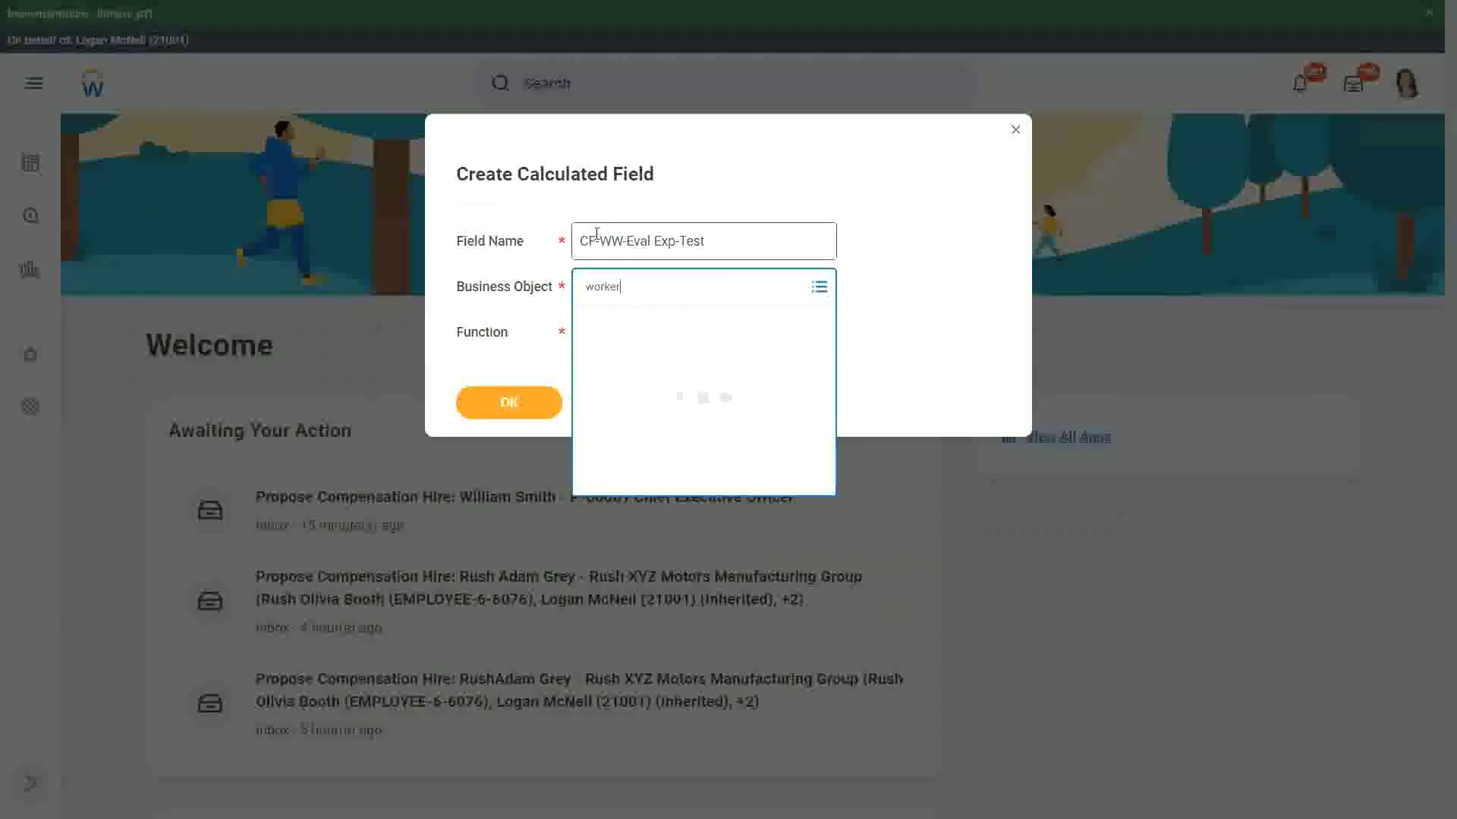
{"action": "key", "text": "Return"}
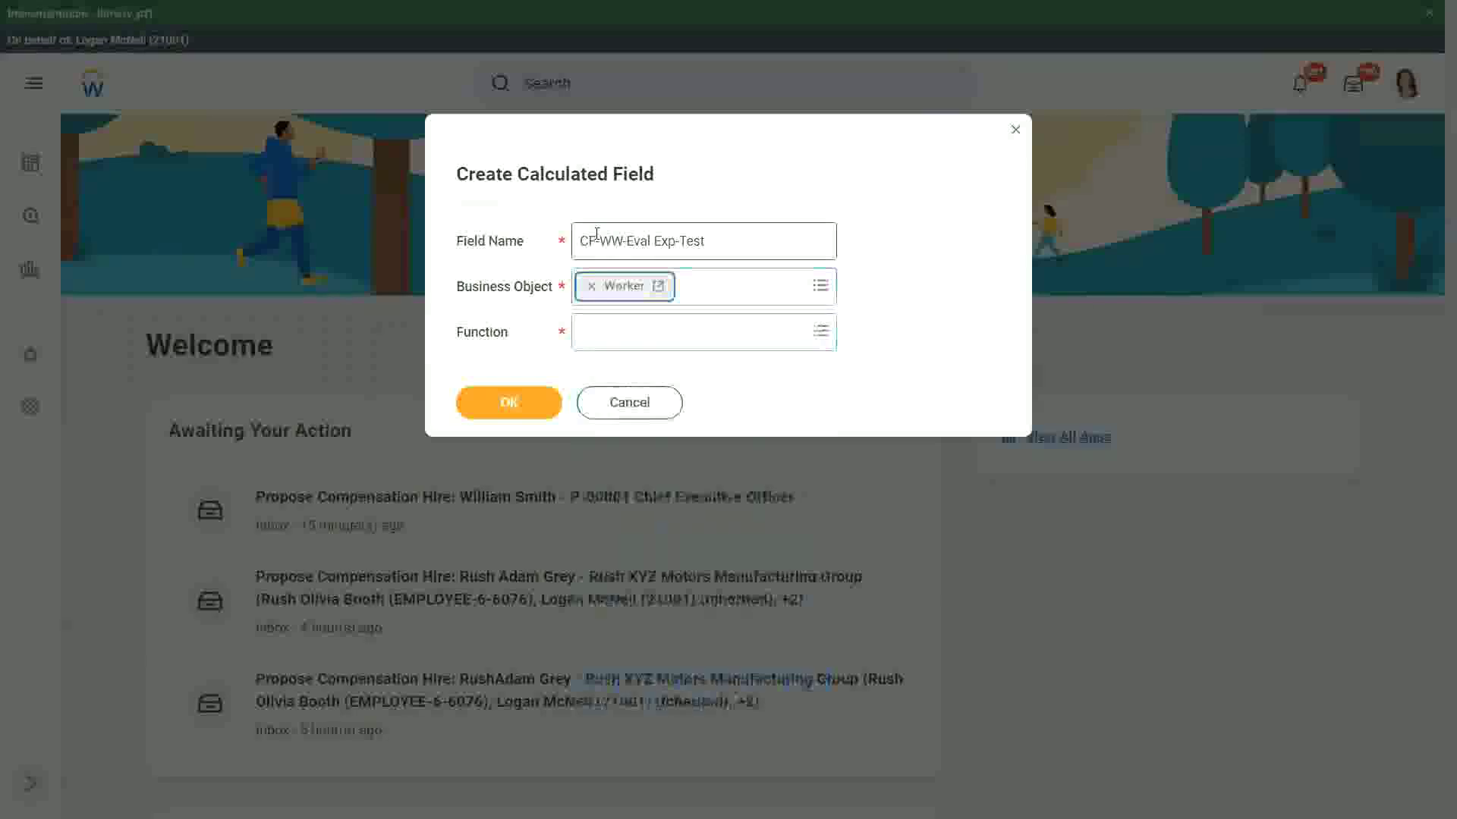
{"action": "key", "text": "Tab"}
{"action": "type", "text": "eval exp"}
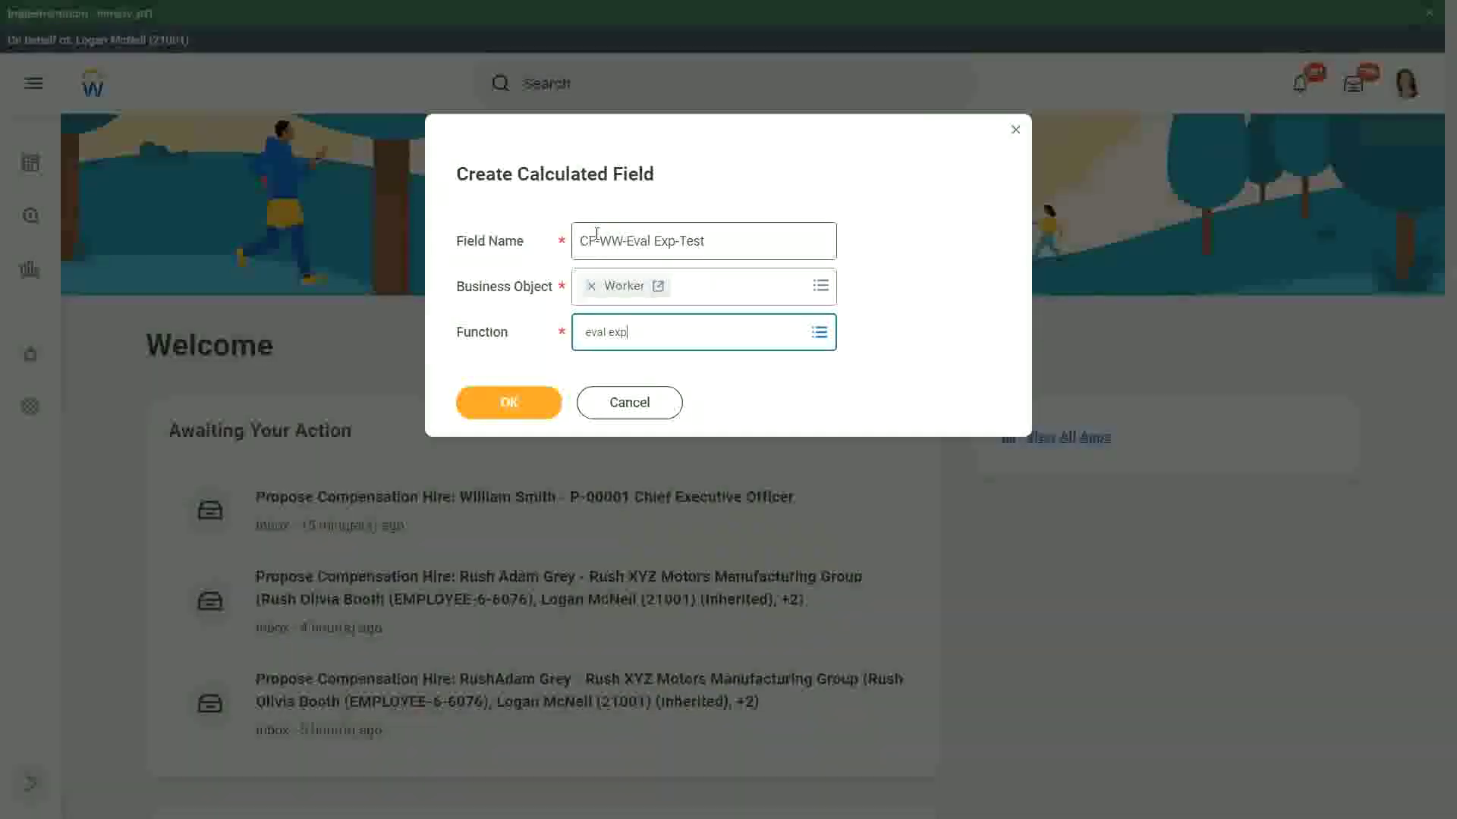
{"action": "key", "text": "Return"}
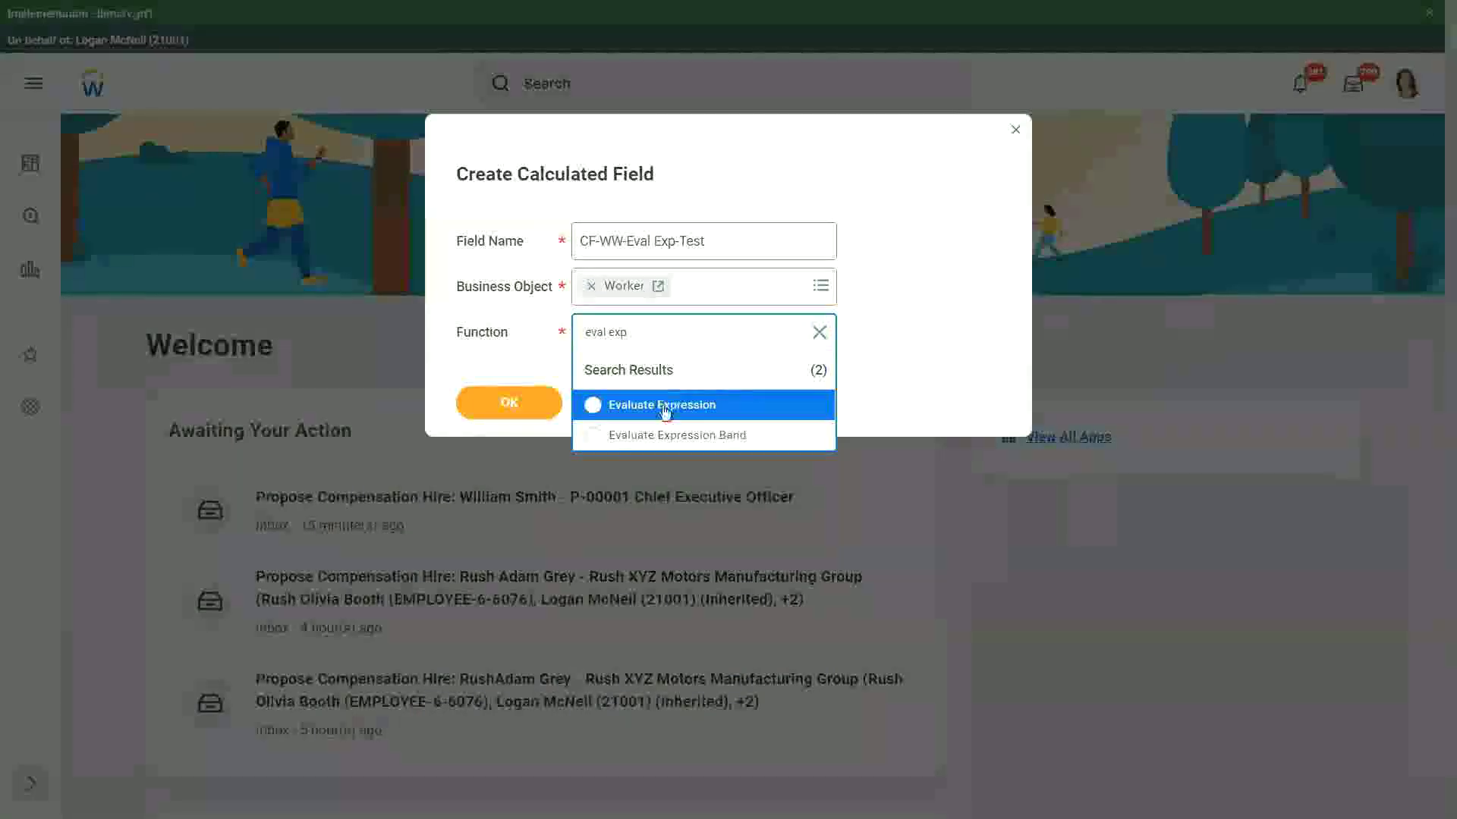
{"action": "left_click", "coordinate": [668, 403]}
Submit the definition and annotate the Condition column with 'Boolean or a T/F field'.
{"action": "left_click", "coordinate": [513, 402]}
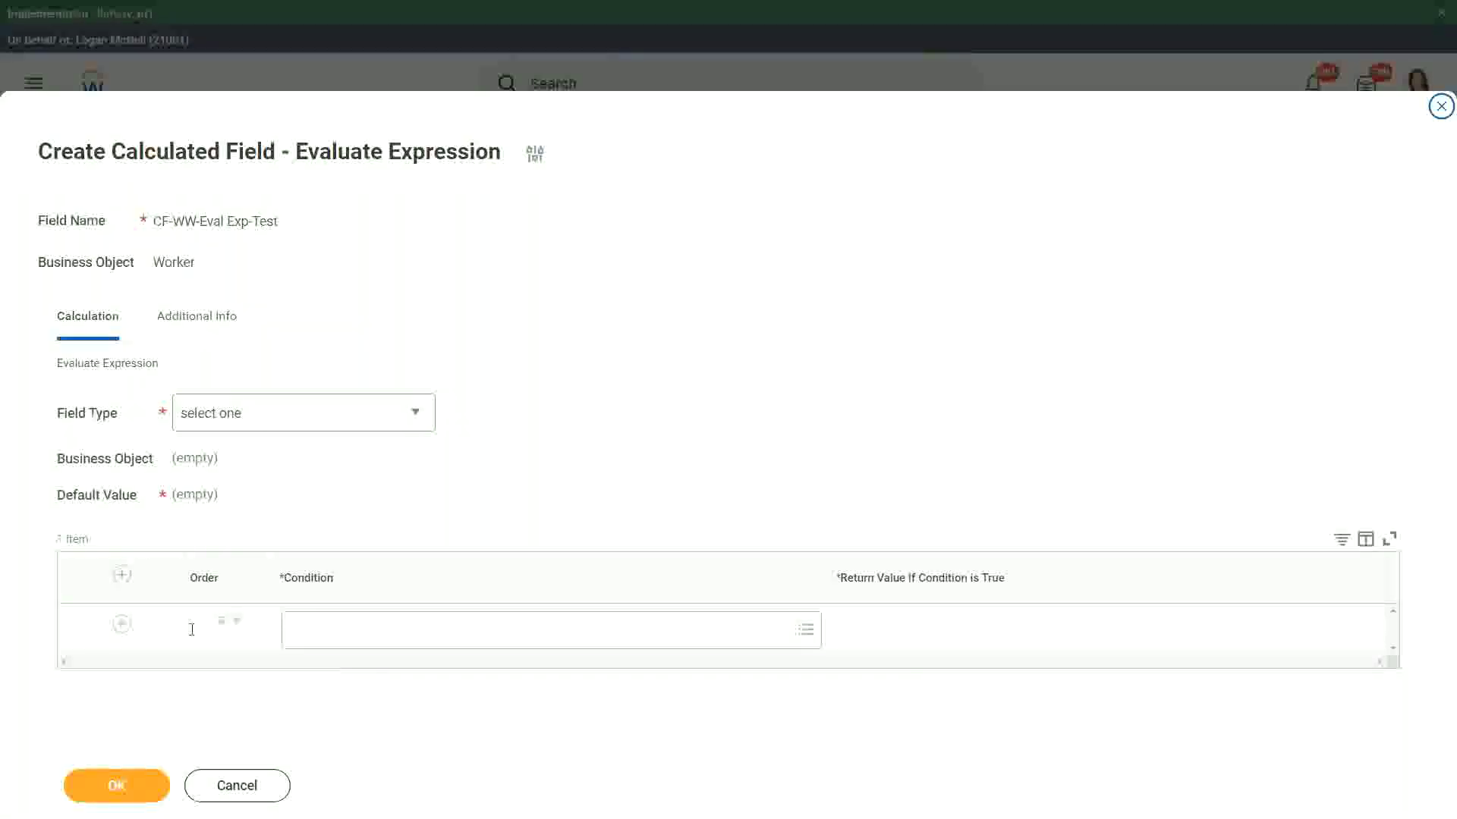
{"action": "left_click", "coordinate": [358, 613]}
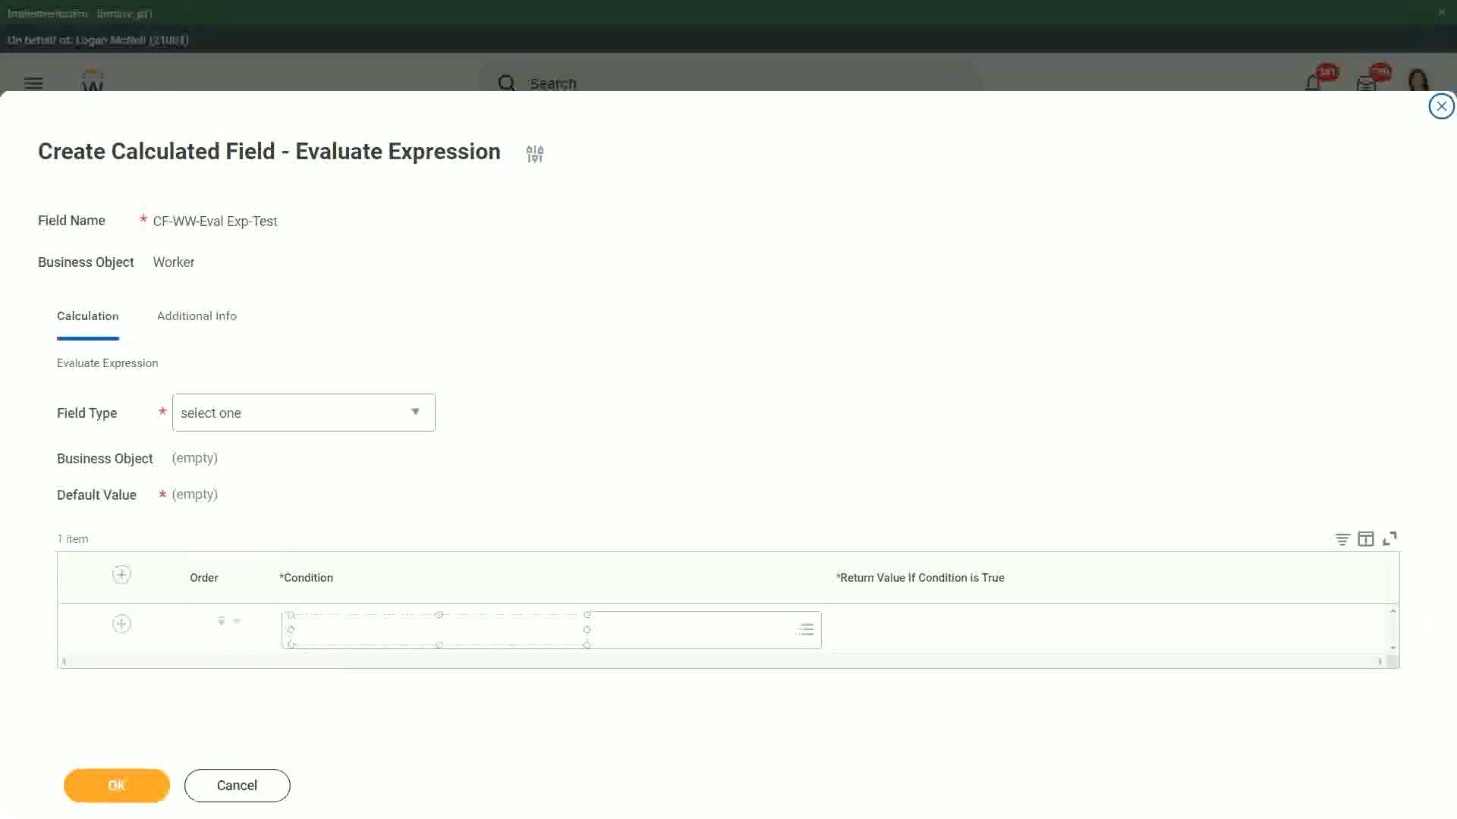
{"action": "type", "text": "Boolean"}
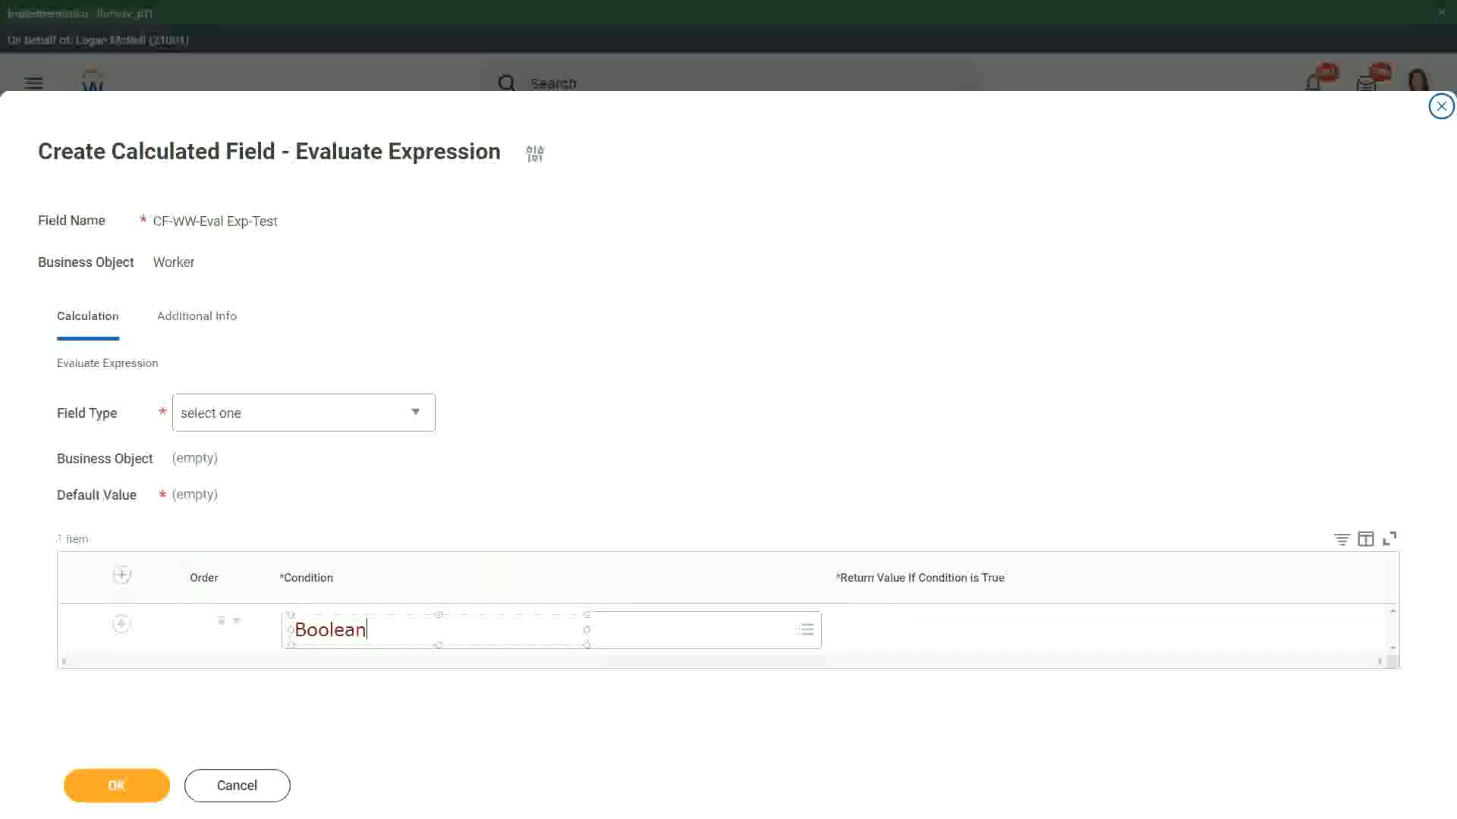
{"action": "type", "text": " or a T/F field"}
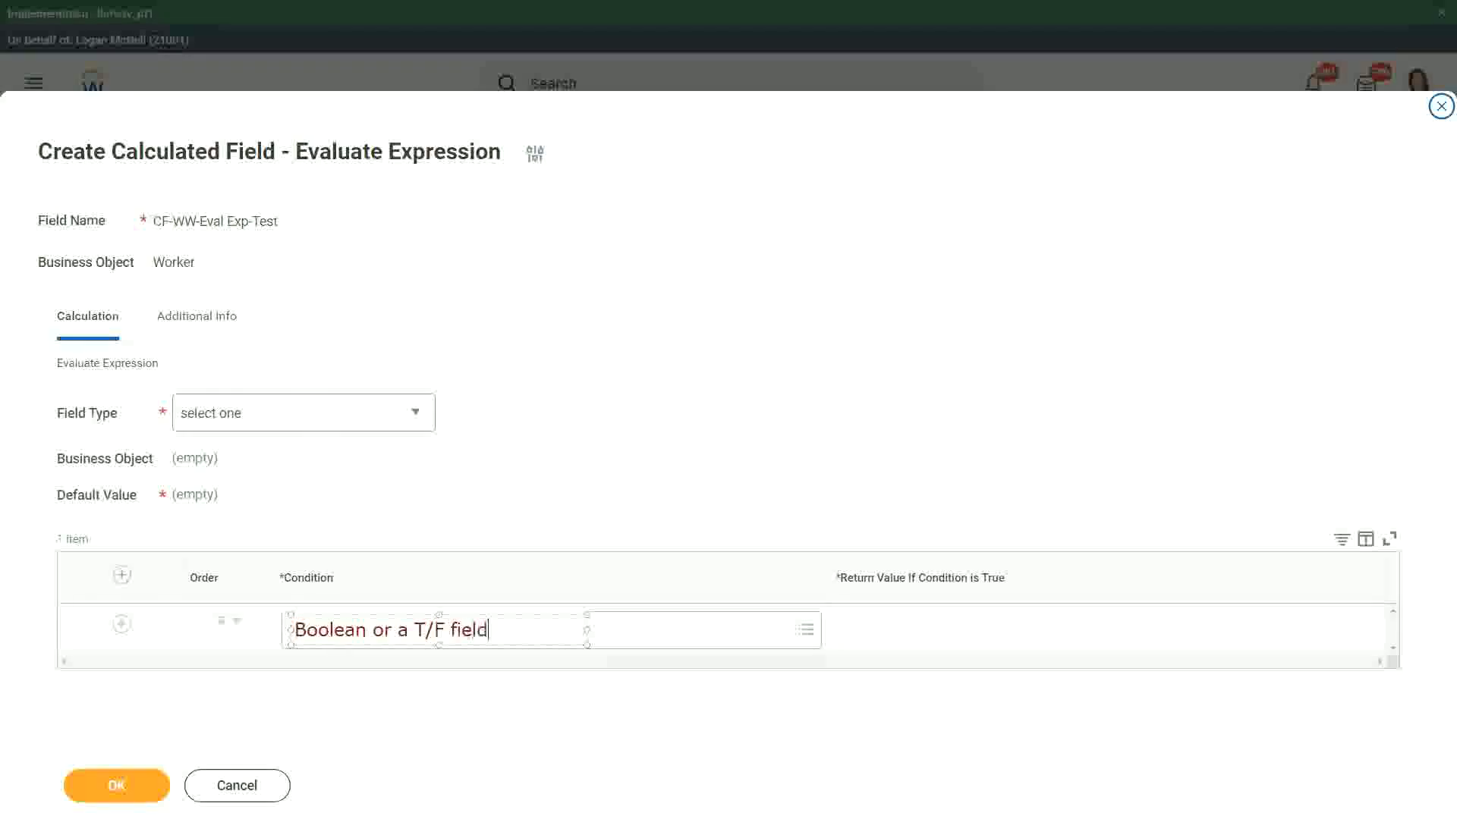
{"action": "left_click", "coordinate": [513, 475]}
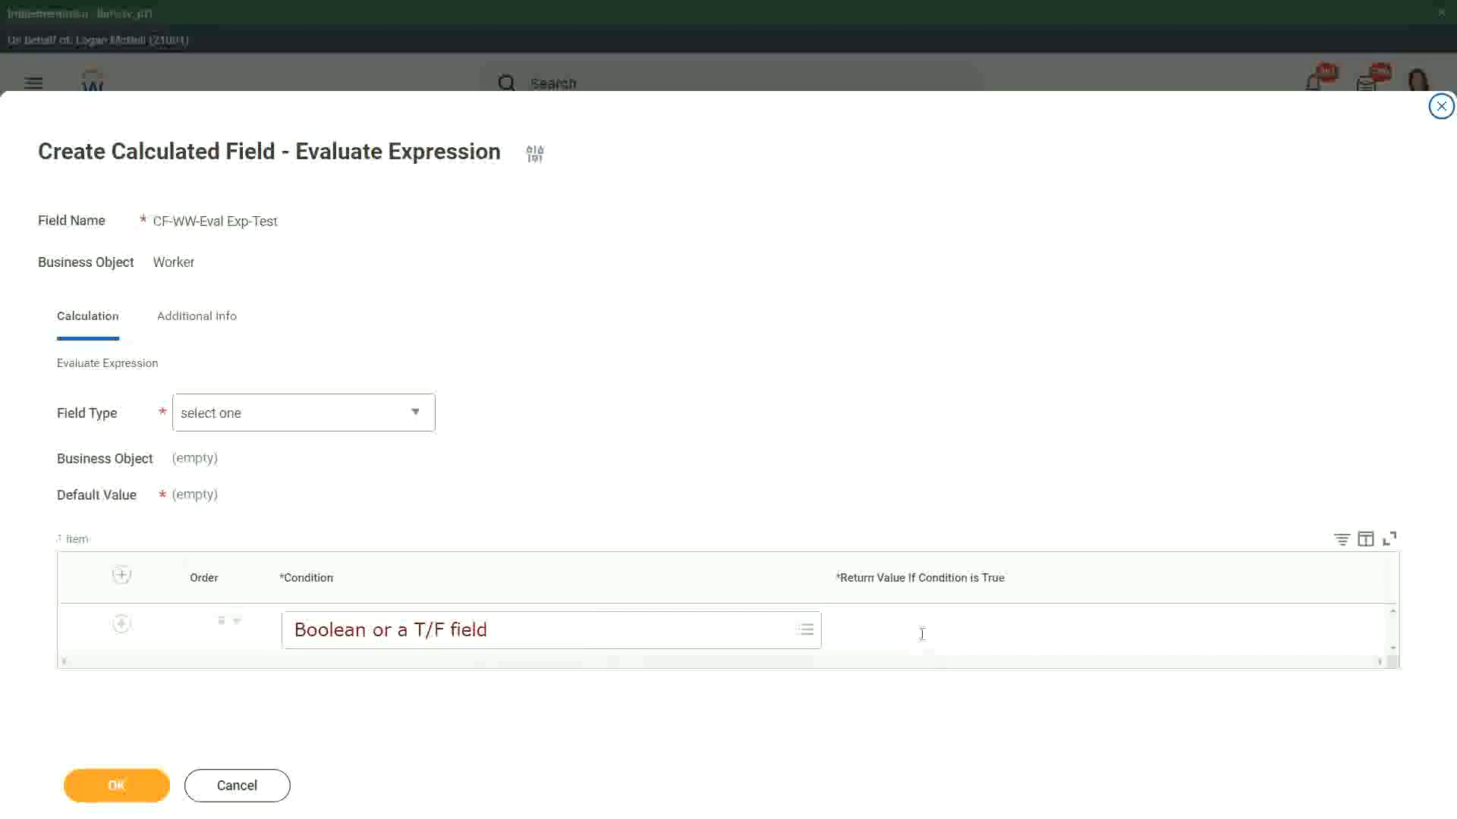
Add a one-line 'Another Calc Field that gives the result' note in the Return Value column.
{"action": "left_click", "coordinate": [850, 633]}
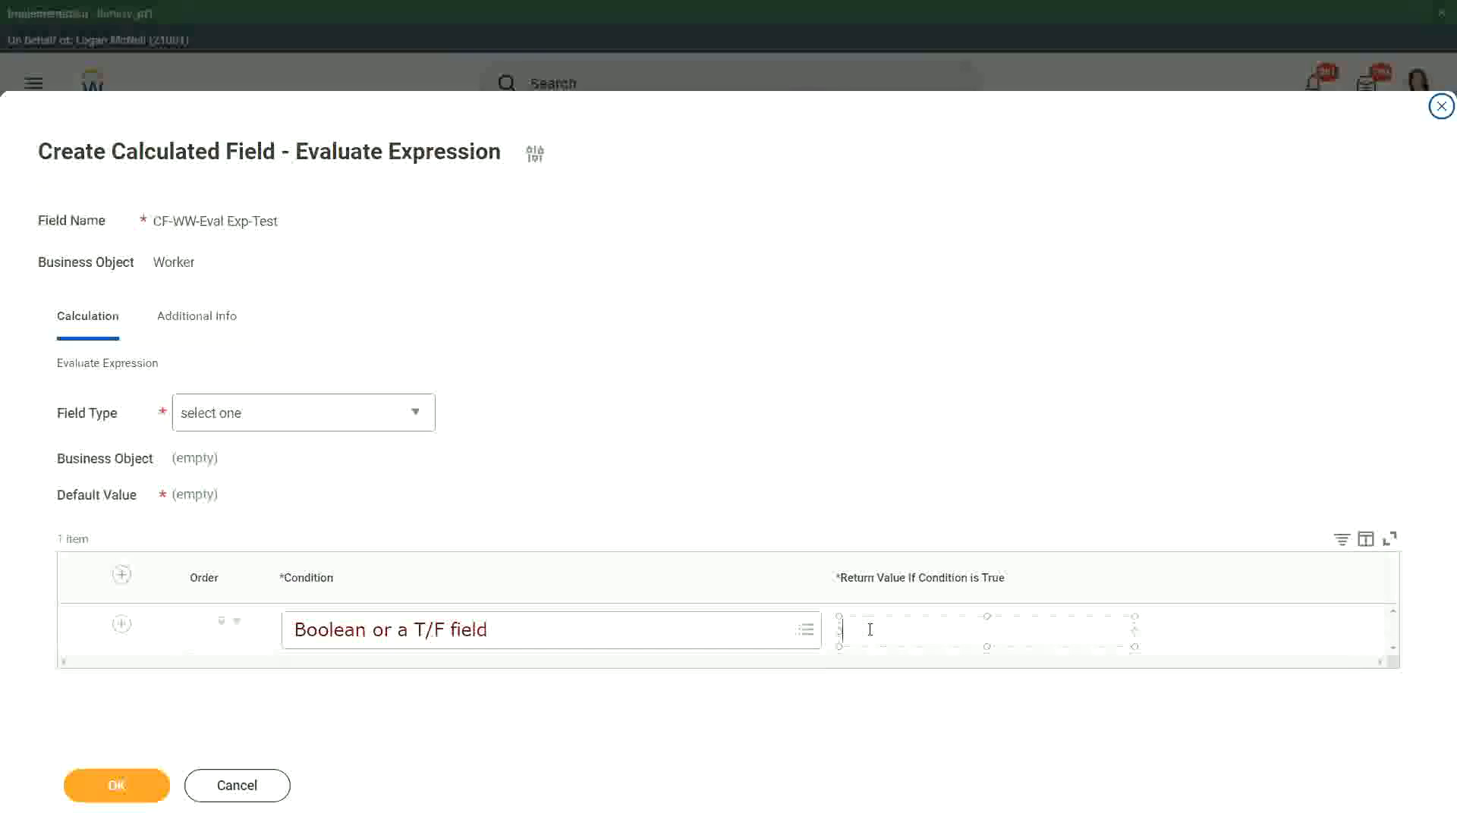
{"action": "type", "text": "An"}
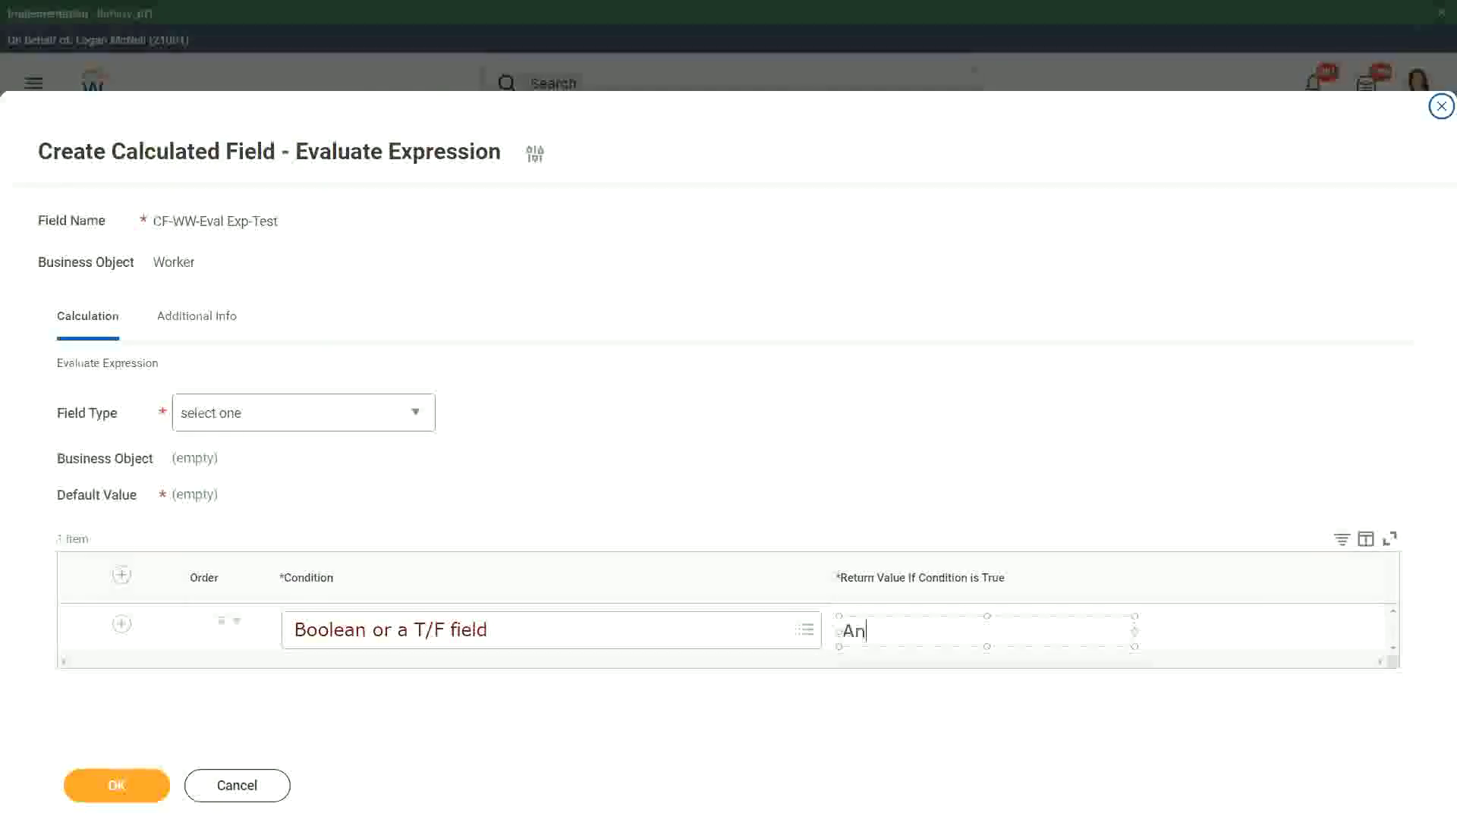
{"action": "type", "text": "other Calc "}
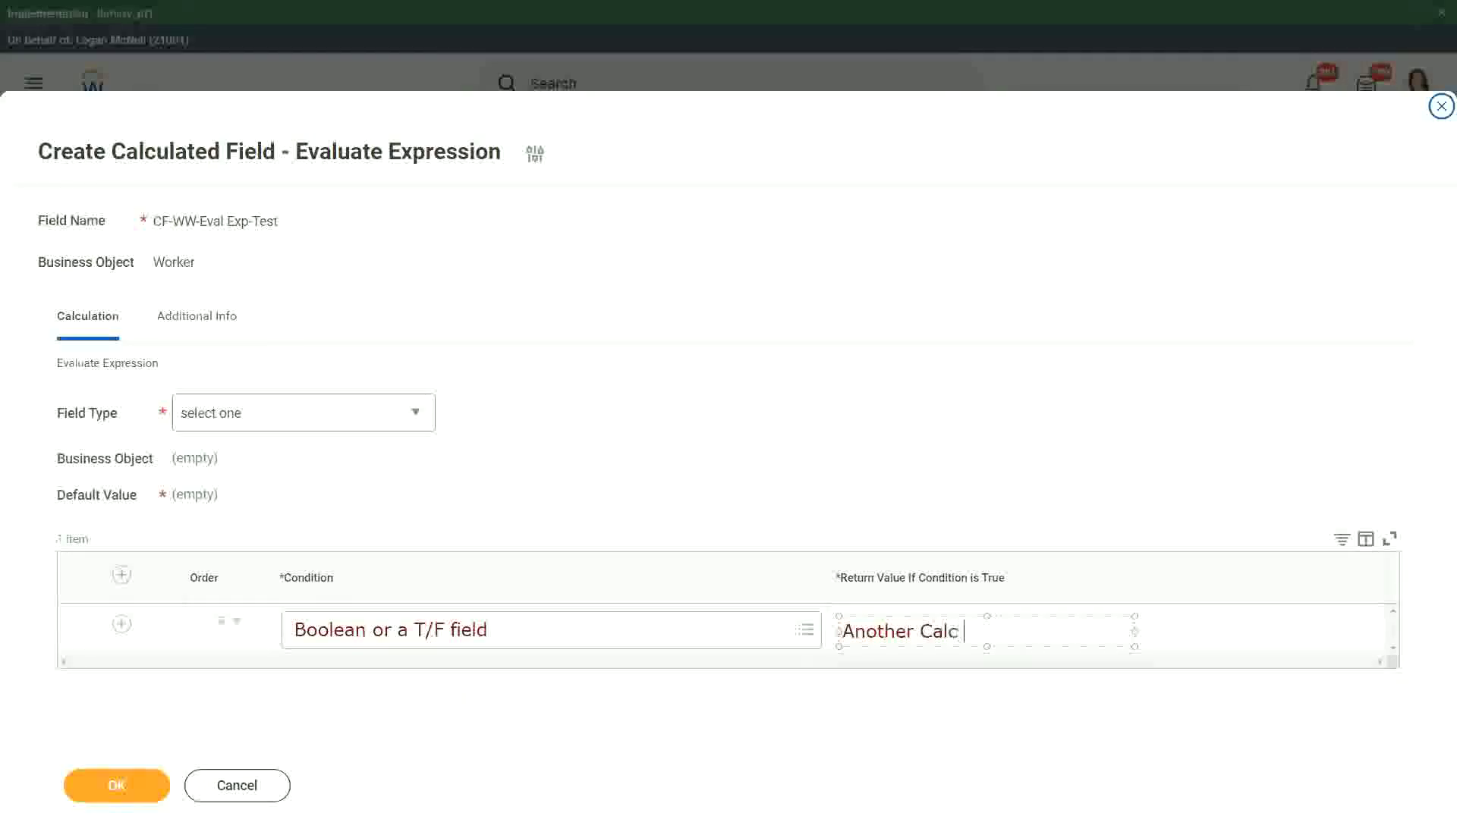
{"action": "type", "text": "Field that gives the result"}
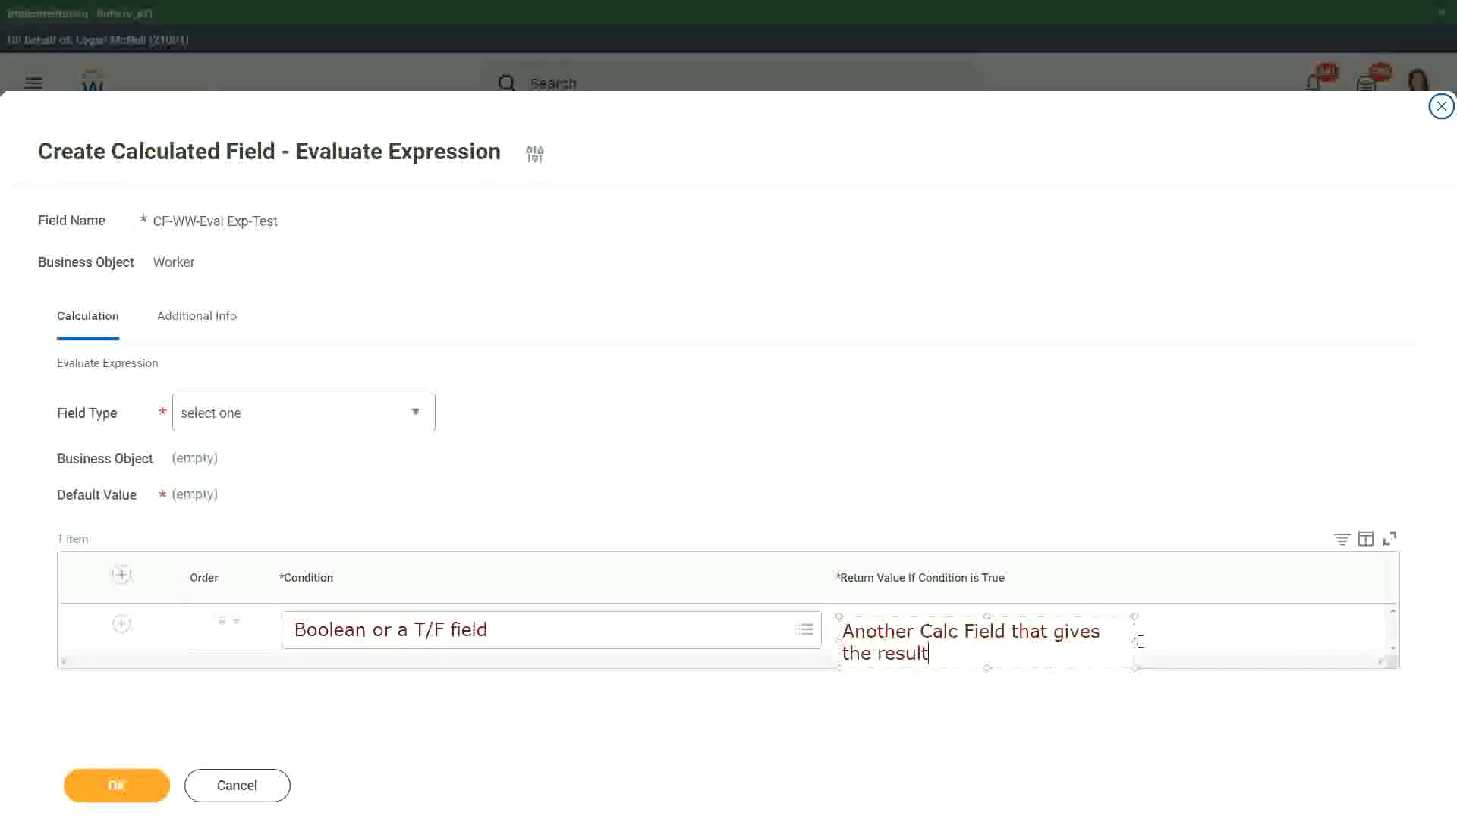
{"action": "left_click_drag", "start_coordinate": [1131, 640], "coordinate": [1281, 627]}
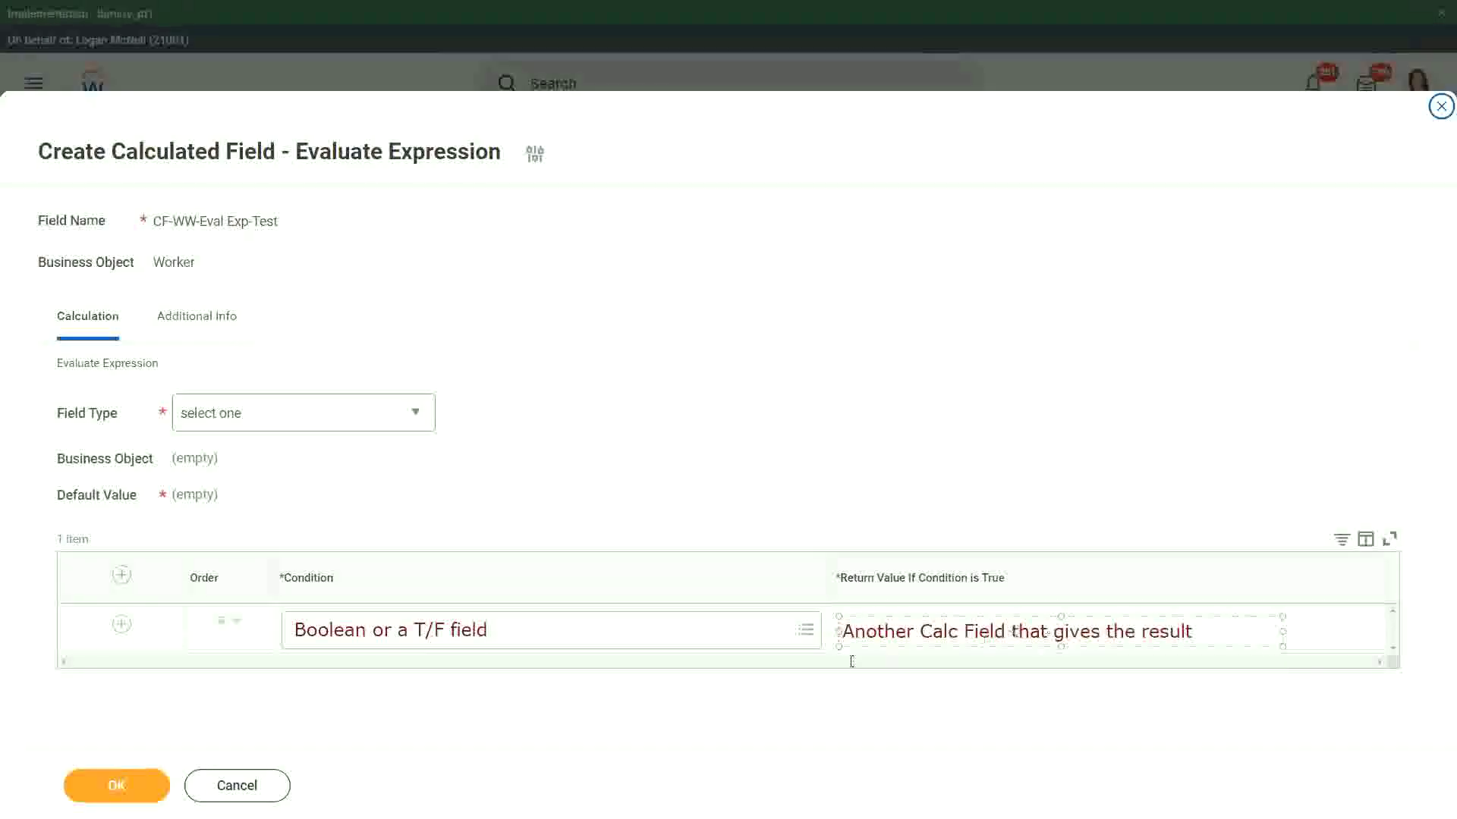
{"action": "left_click", "coordinate": [814, 706]}
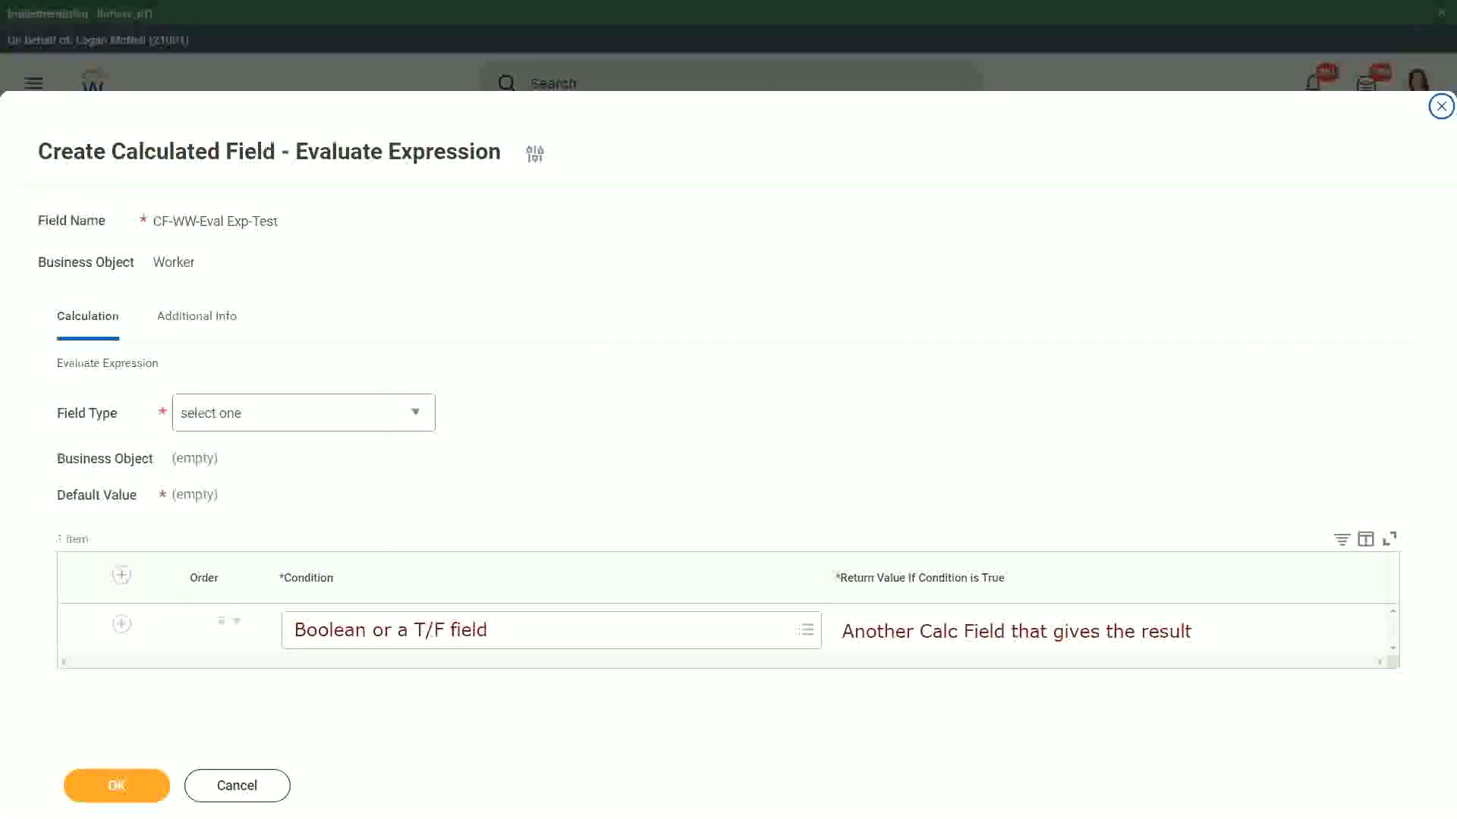
Set the calculated field's Field Type to Text, discarding a stray empty note.
{"action": "left_click", "coordinate": [423, 410]}
{"action": "key", "text": "Escape"}
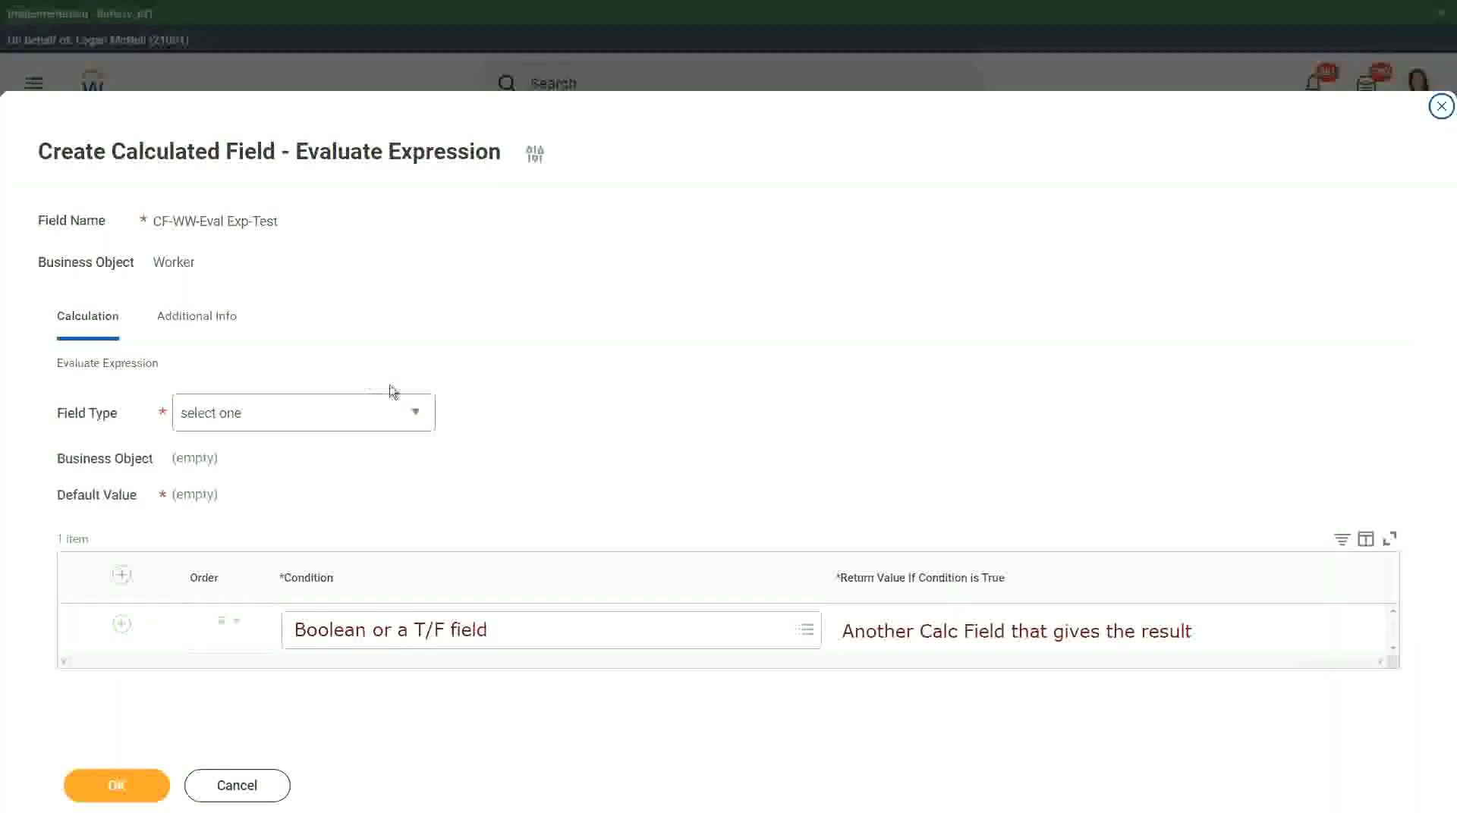
{"action": "left_click", "coordinate": [417, 413]}
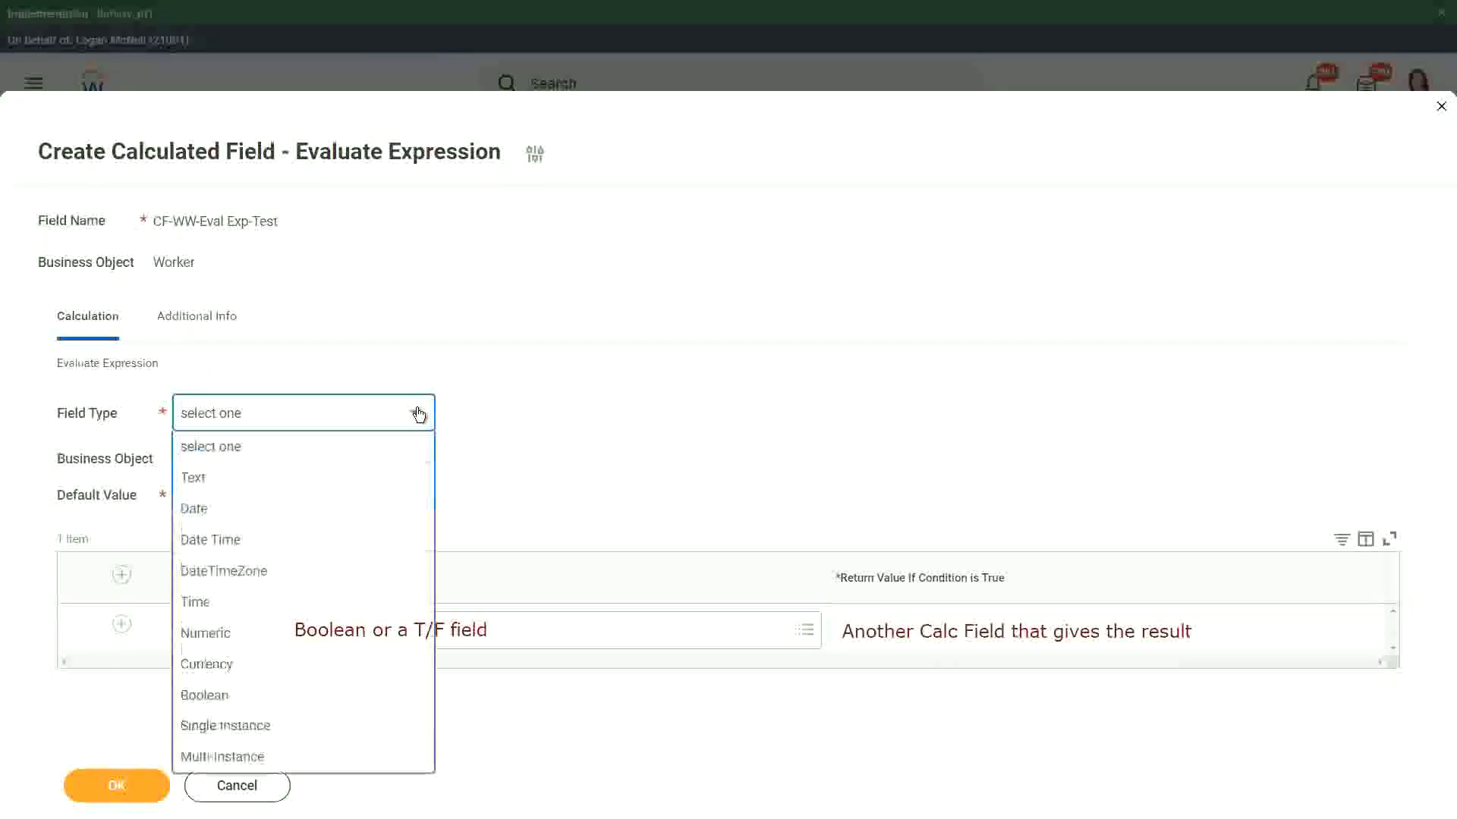
{"action": "left_click", "coordinate": [418, 414]}
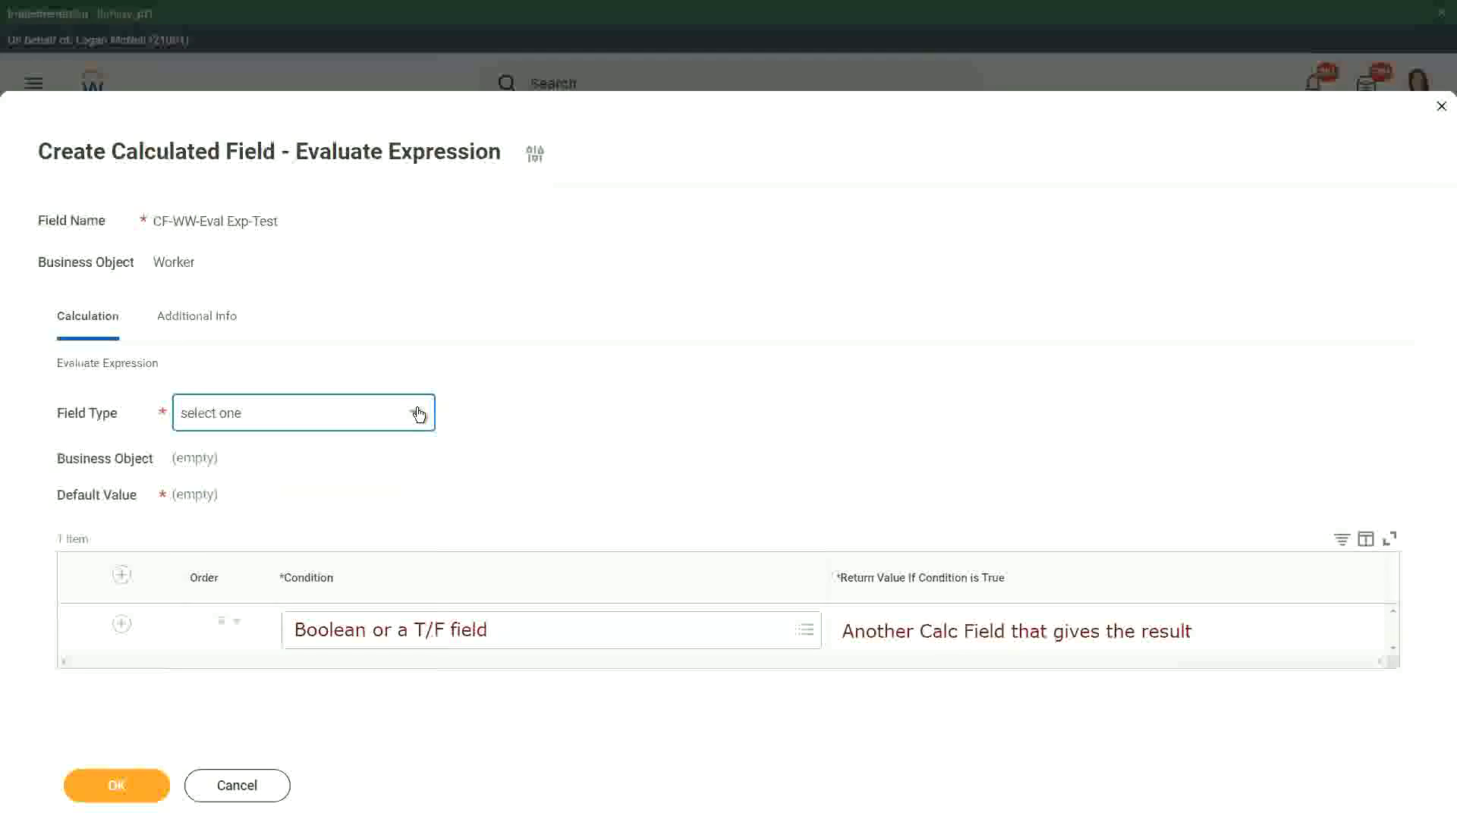
{"action": "left_click", "coordinate": [418, 414]}
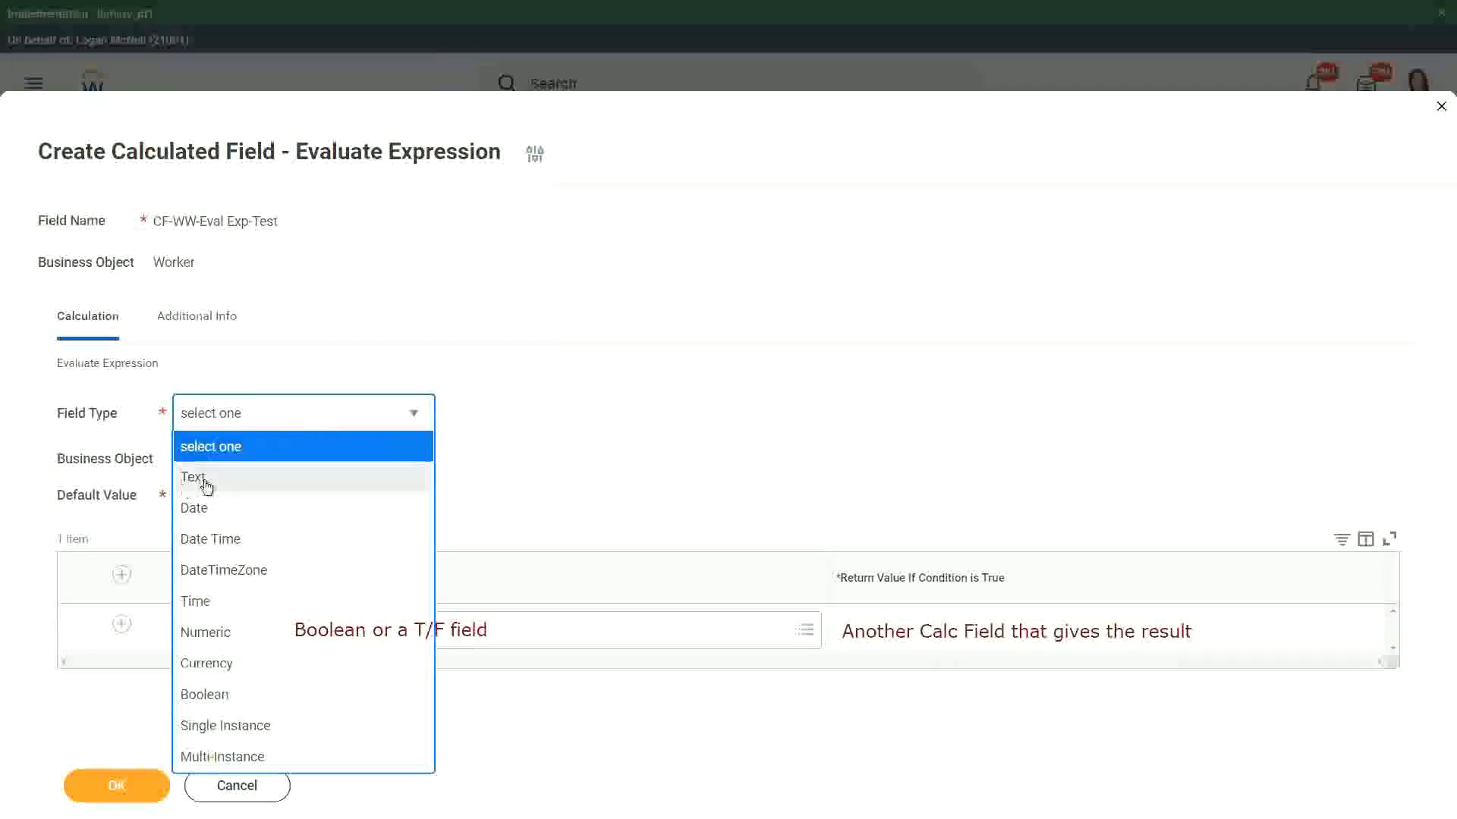
{"action": "left_click", "coordinate": [201, 478]}
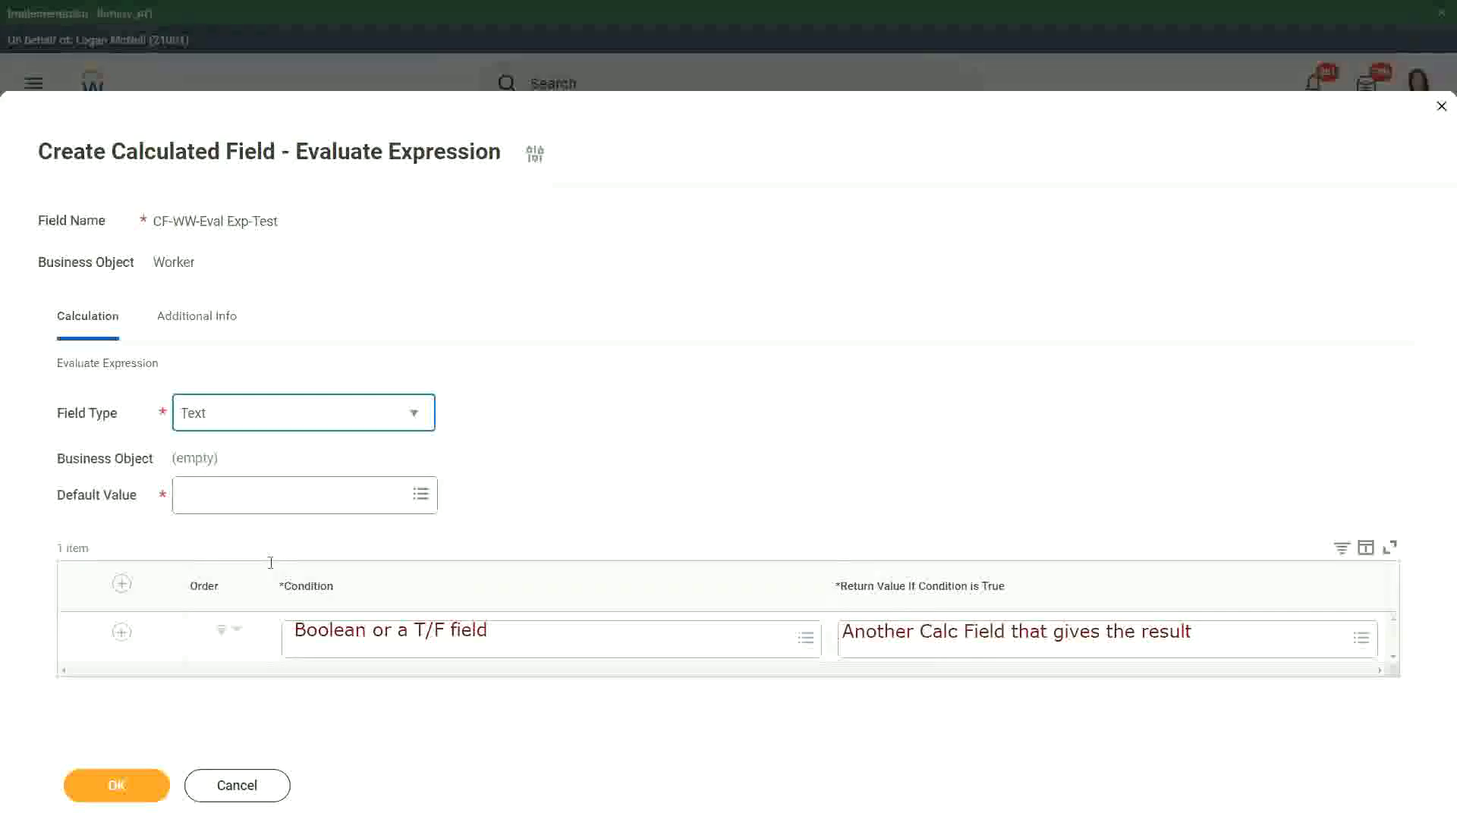
Annotate the Default Value field with the note 'Some Default Value'.
{"action": "left_click", "coordinate": [197, 495]}
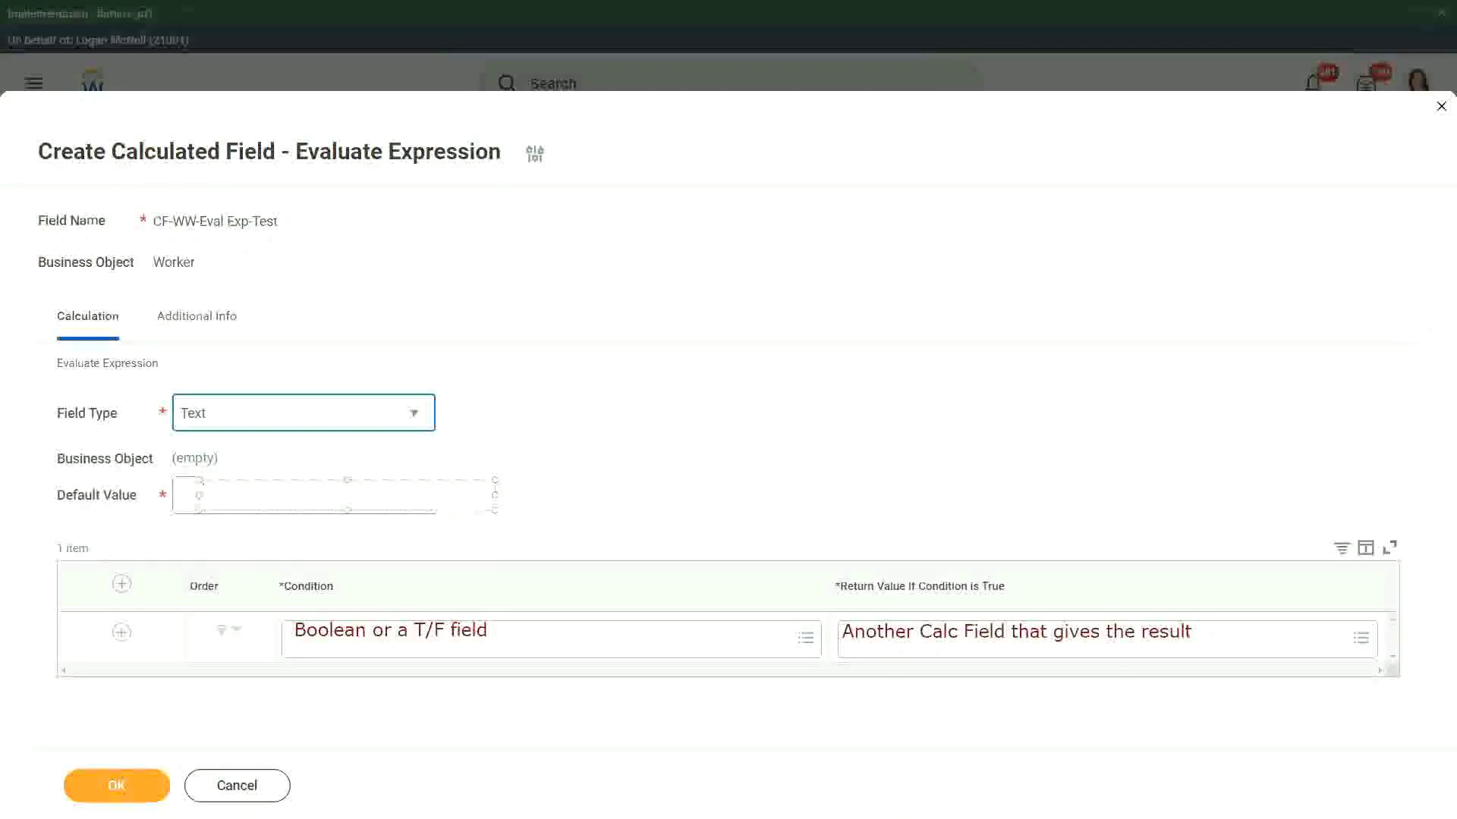
{"action": "type", "text": "Some "}
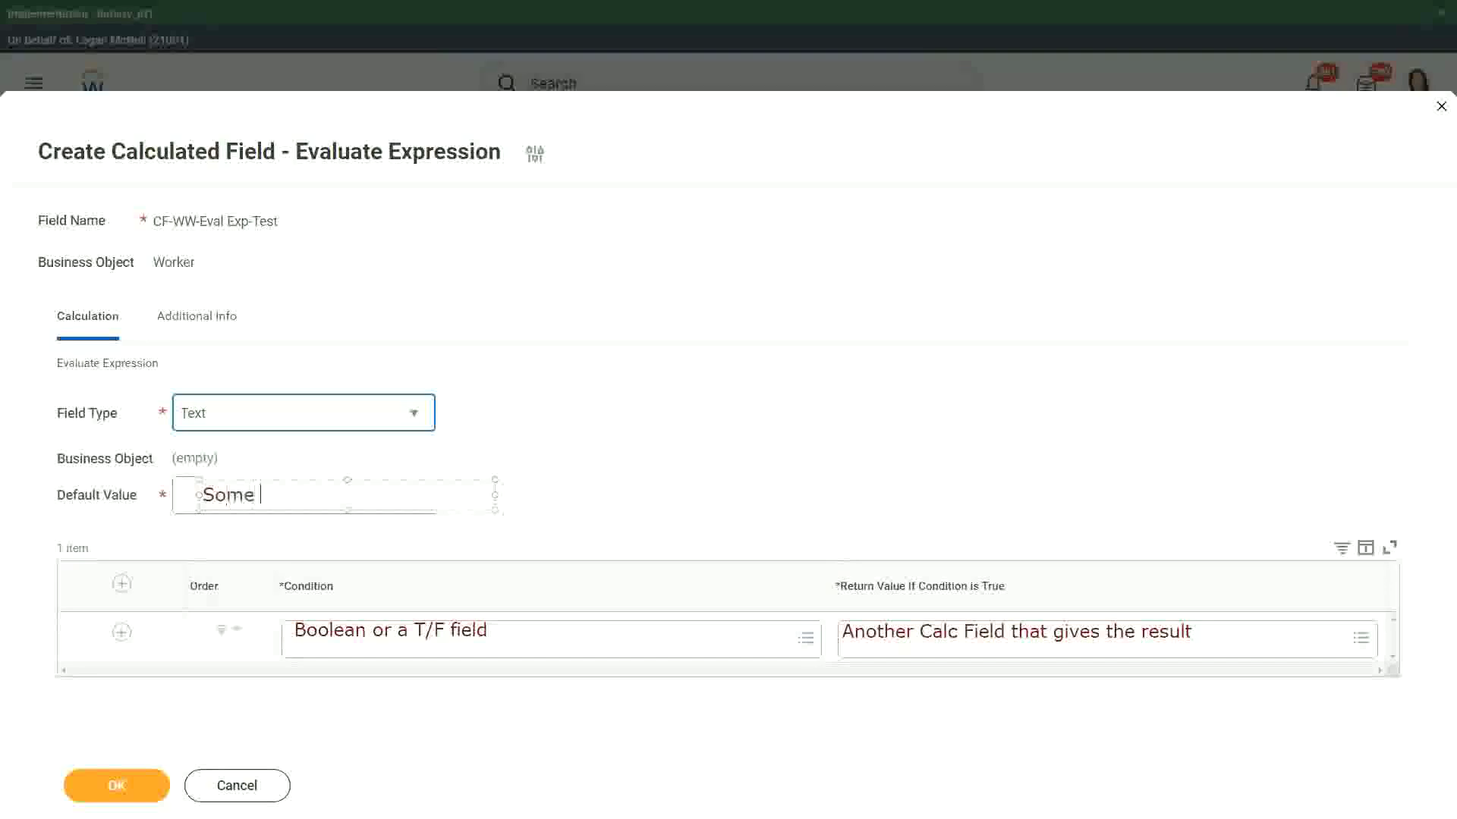
{"action": "type", "text": "Default Value"}
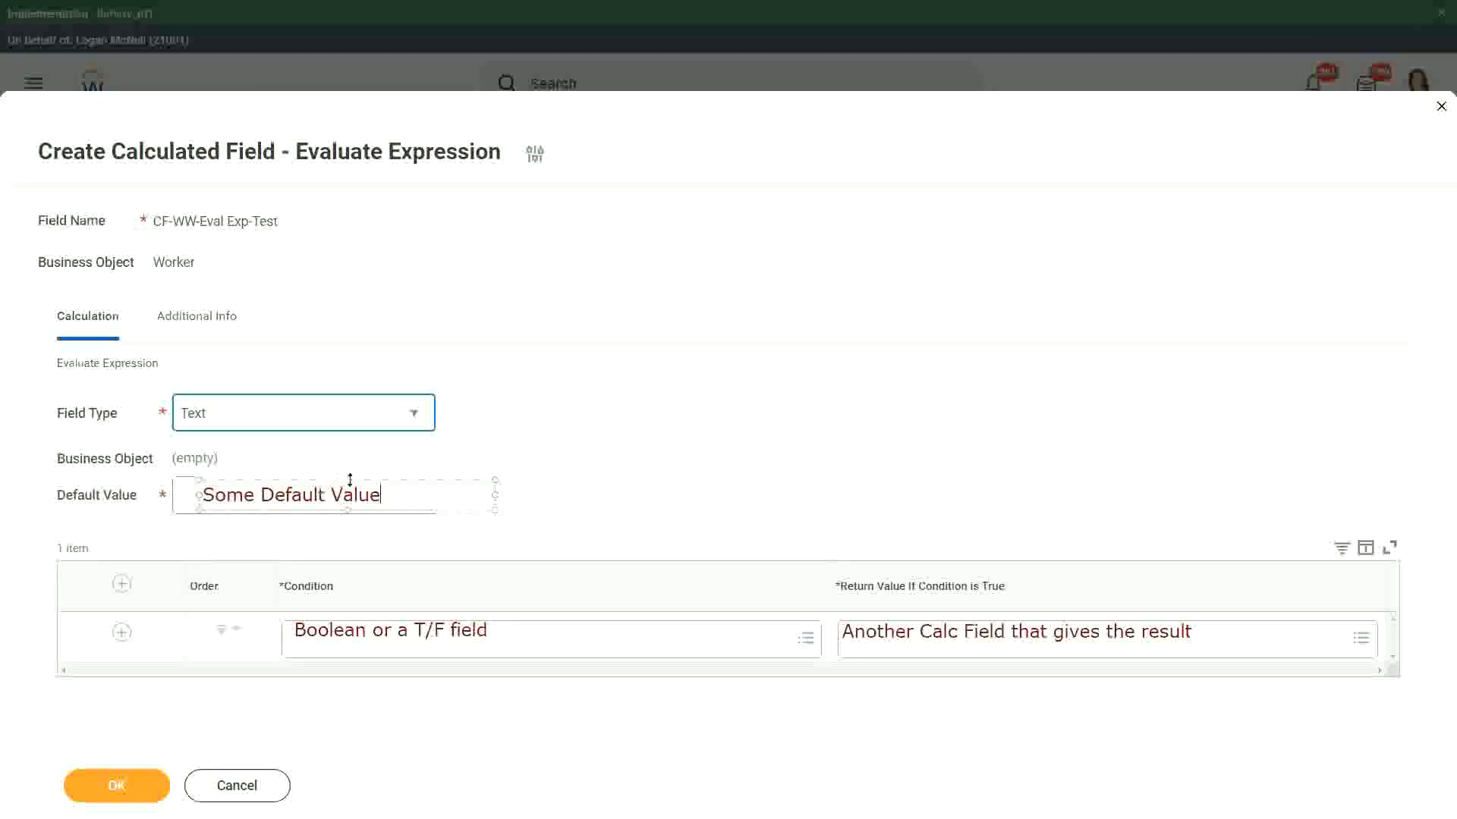
{"action": "left_click_drag", "start_coordinate": [351, 481], "coordinate": [343, 481]}
{"action": "left_click", "coordinate": [602, 480]}
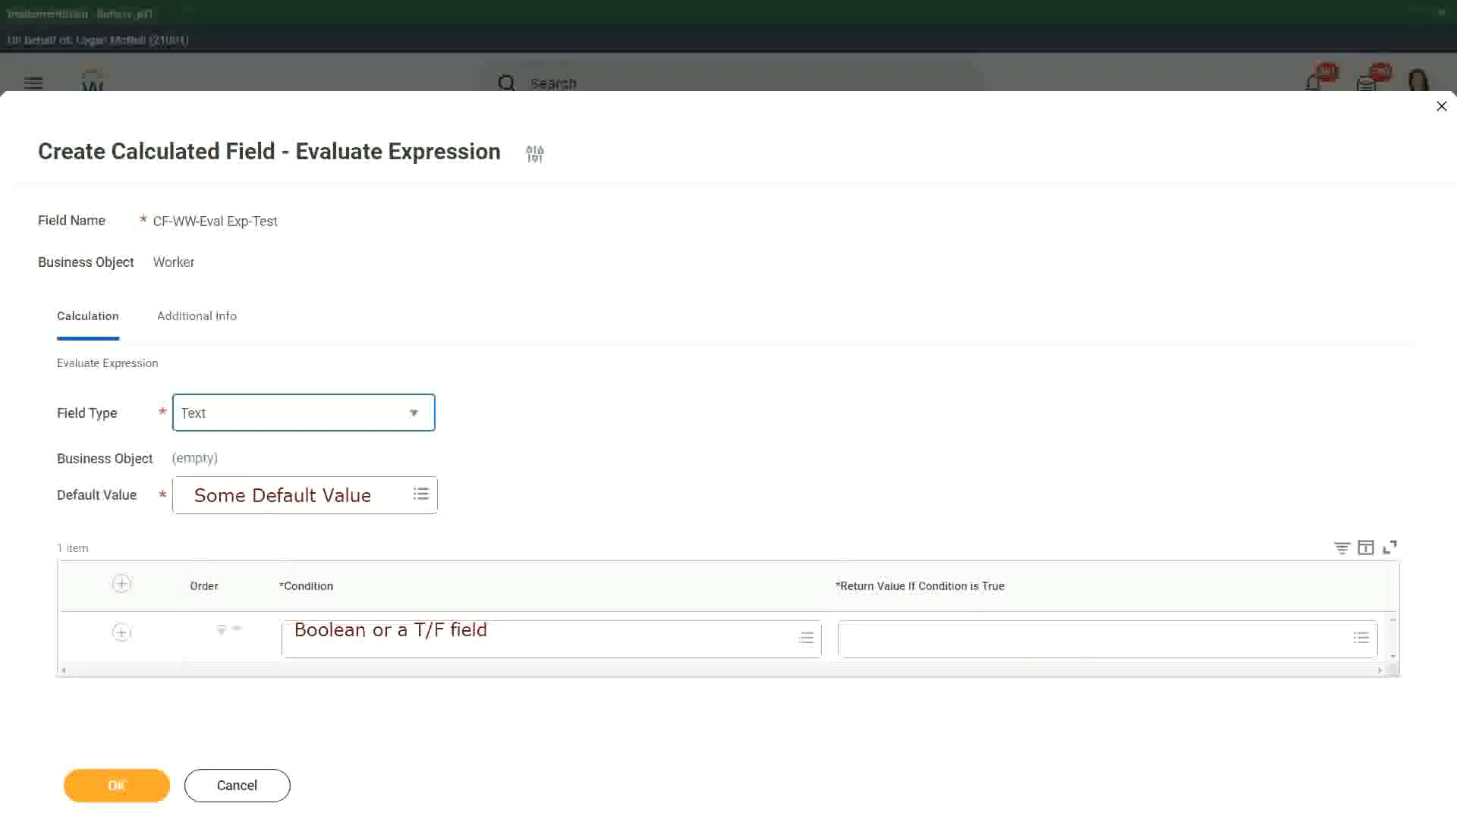
Add a one-line 'Type in the value that you want in the output' note on Return Value.
{"action": "left_click", "coordinate": [857, 638]}
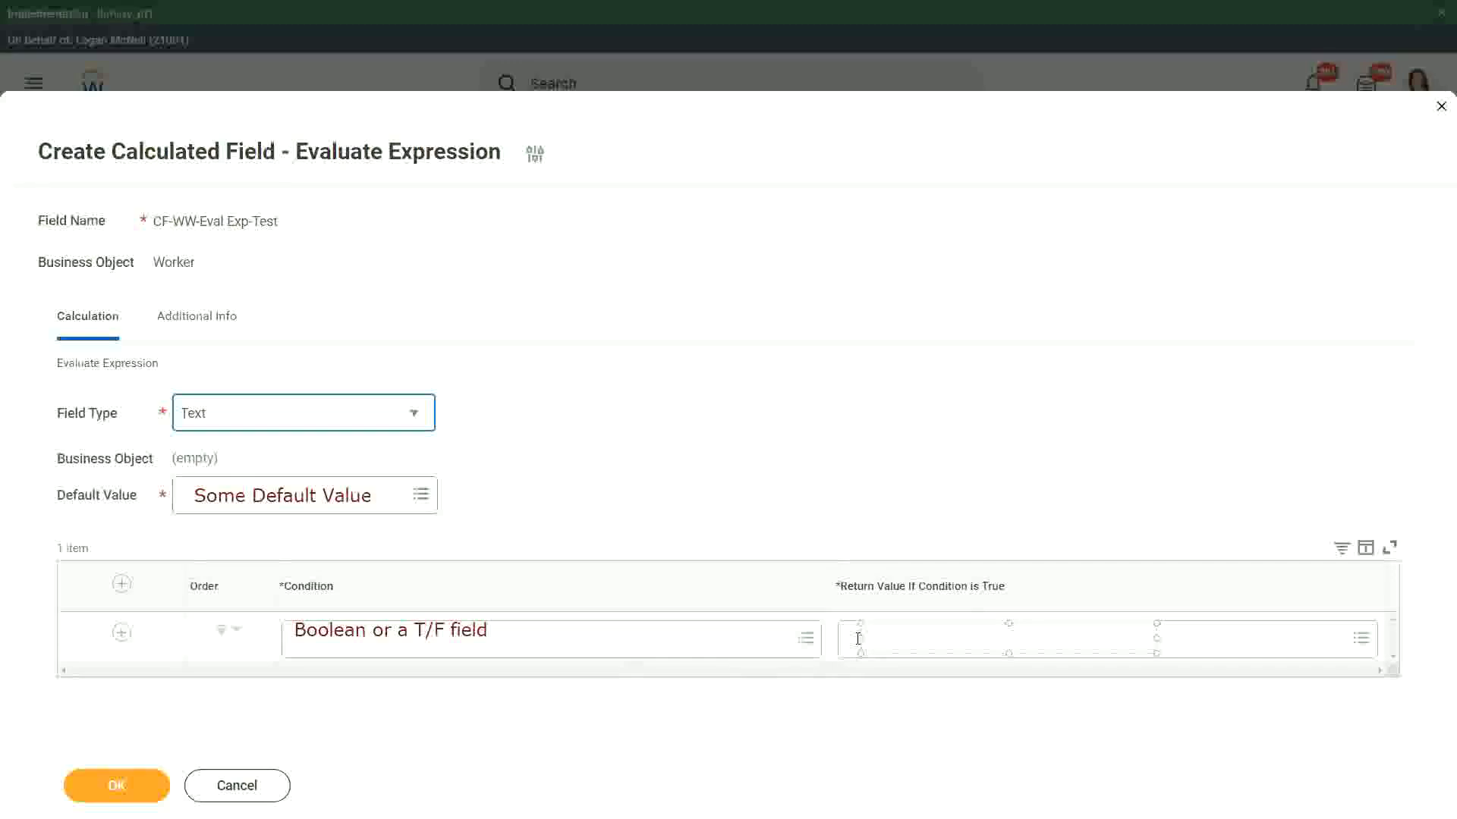
{"action": "type", "text": "Type in the value that "}
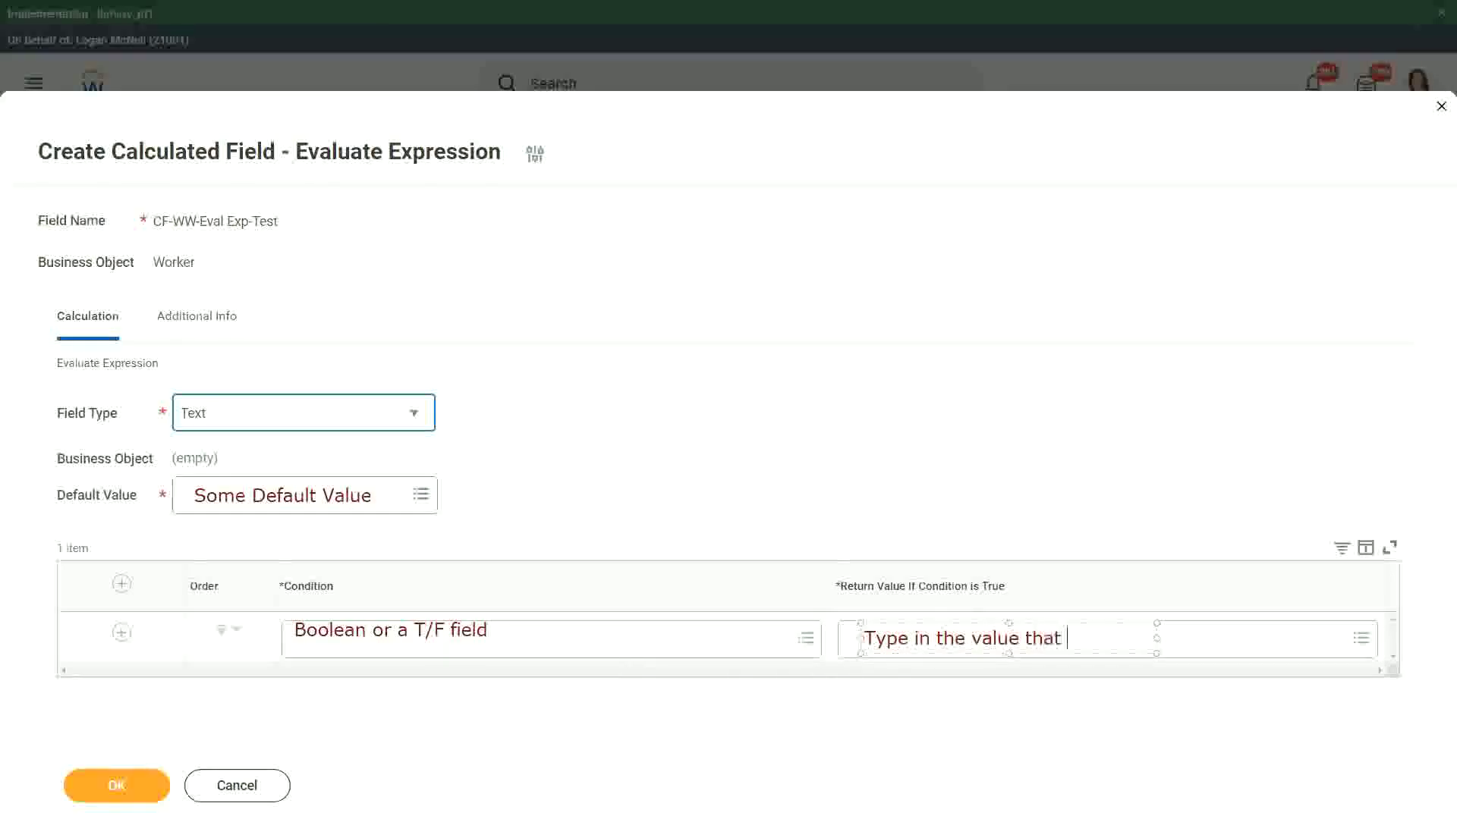
{"action": "type", "text": "you want in"}
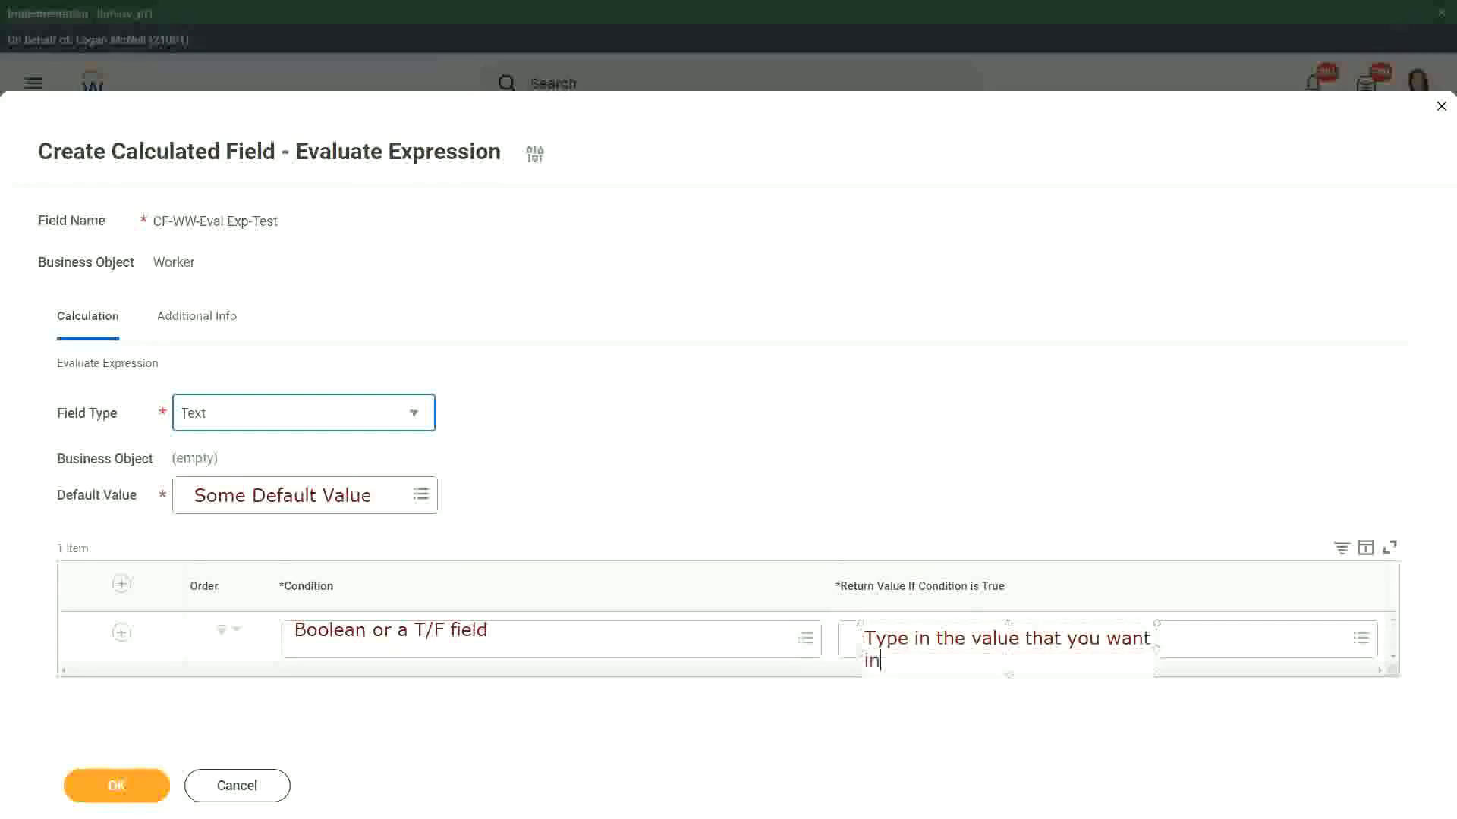
{"action": "type", "text": " the output"}
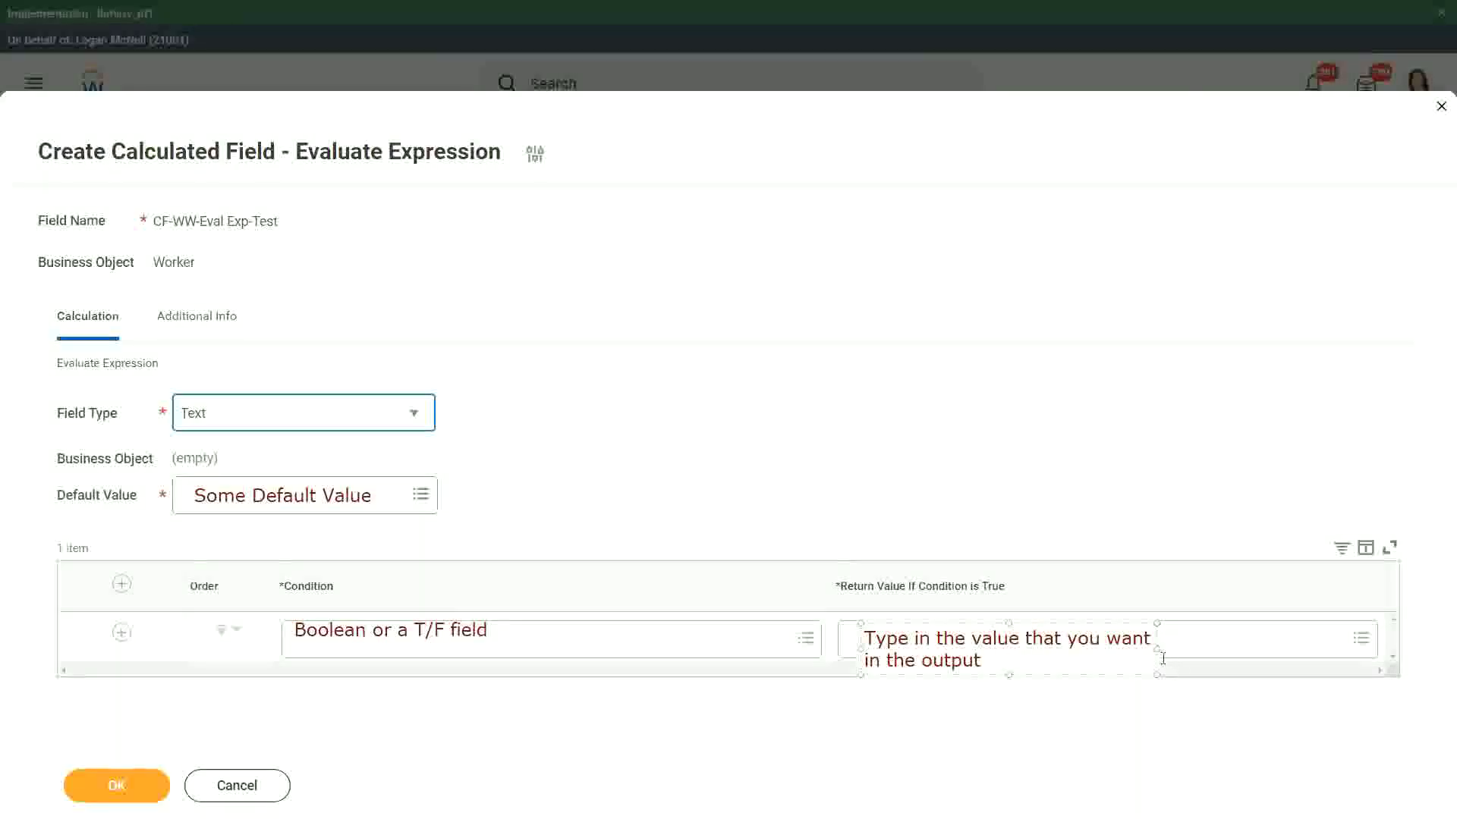
{"action": "left_click_drag", "start_coordinate": [1156, 649], "coordinate": [1331, 635]}
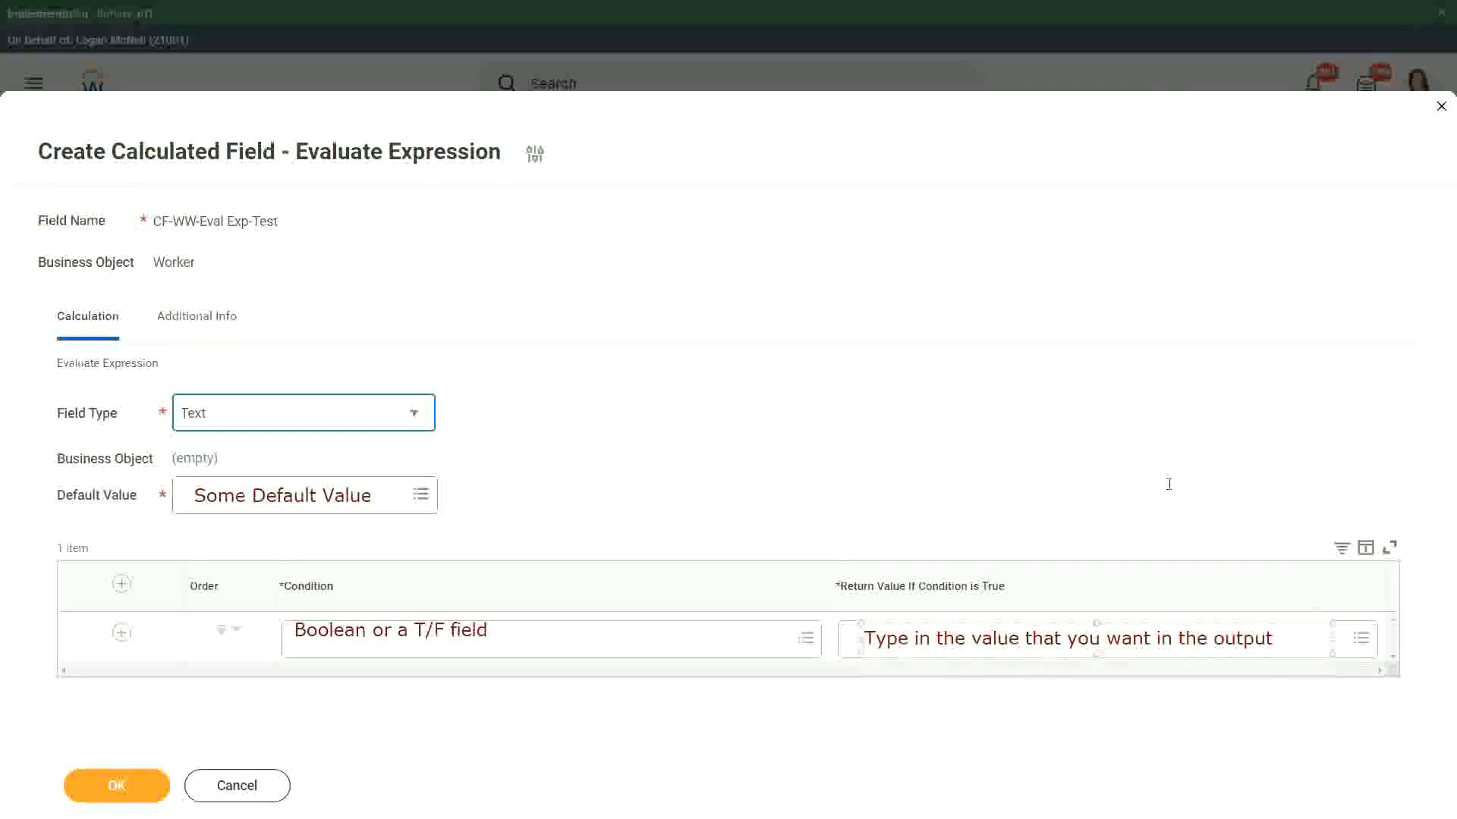
{"action": "left_click", "coordinate": [1144, 455]}
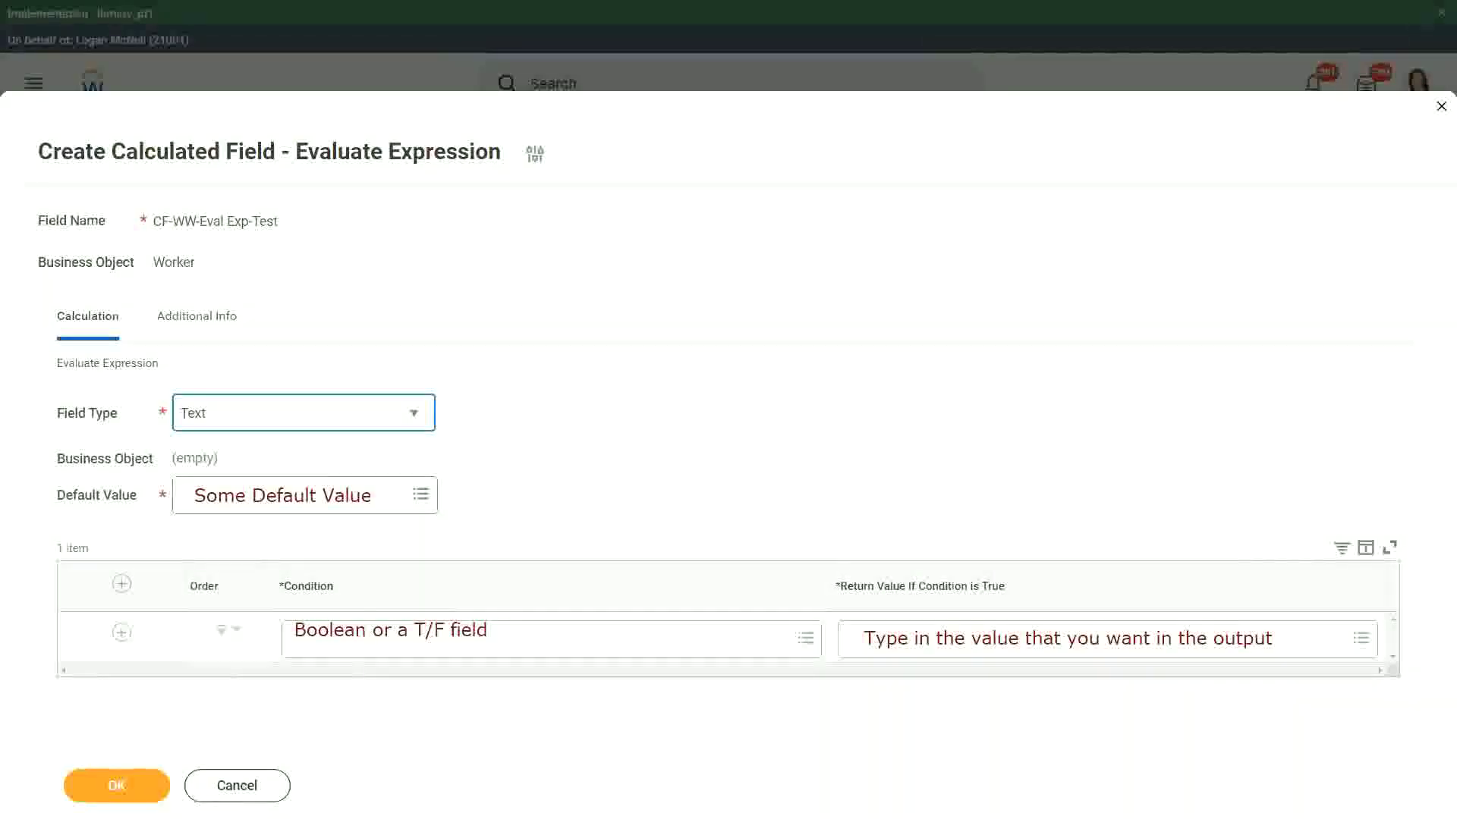
Cancel and discard the unsaved calculated field, then close the Implementation banner.
{"action": "left_click", "coordinate": [240, 791]}
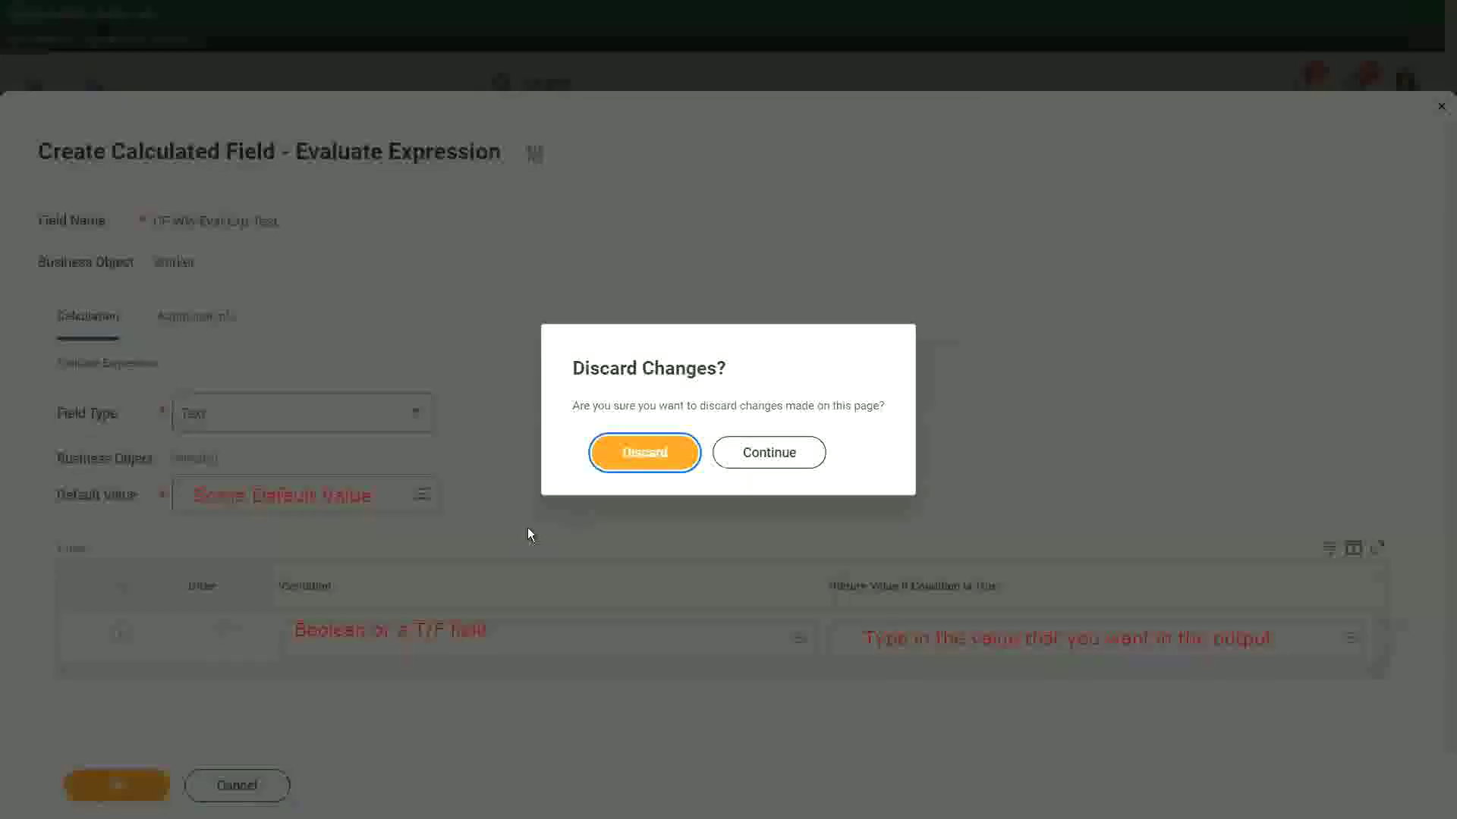
{"action": "left_click", "coordinate": [654, 454]}
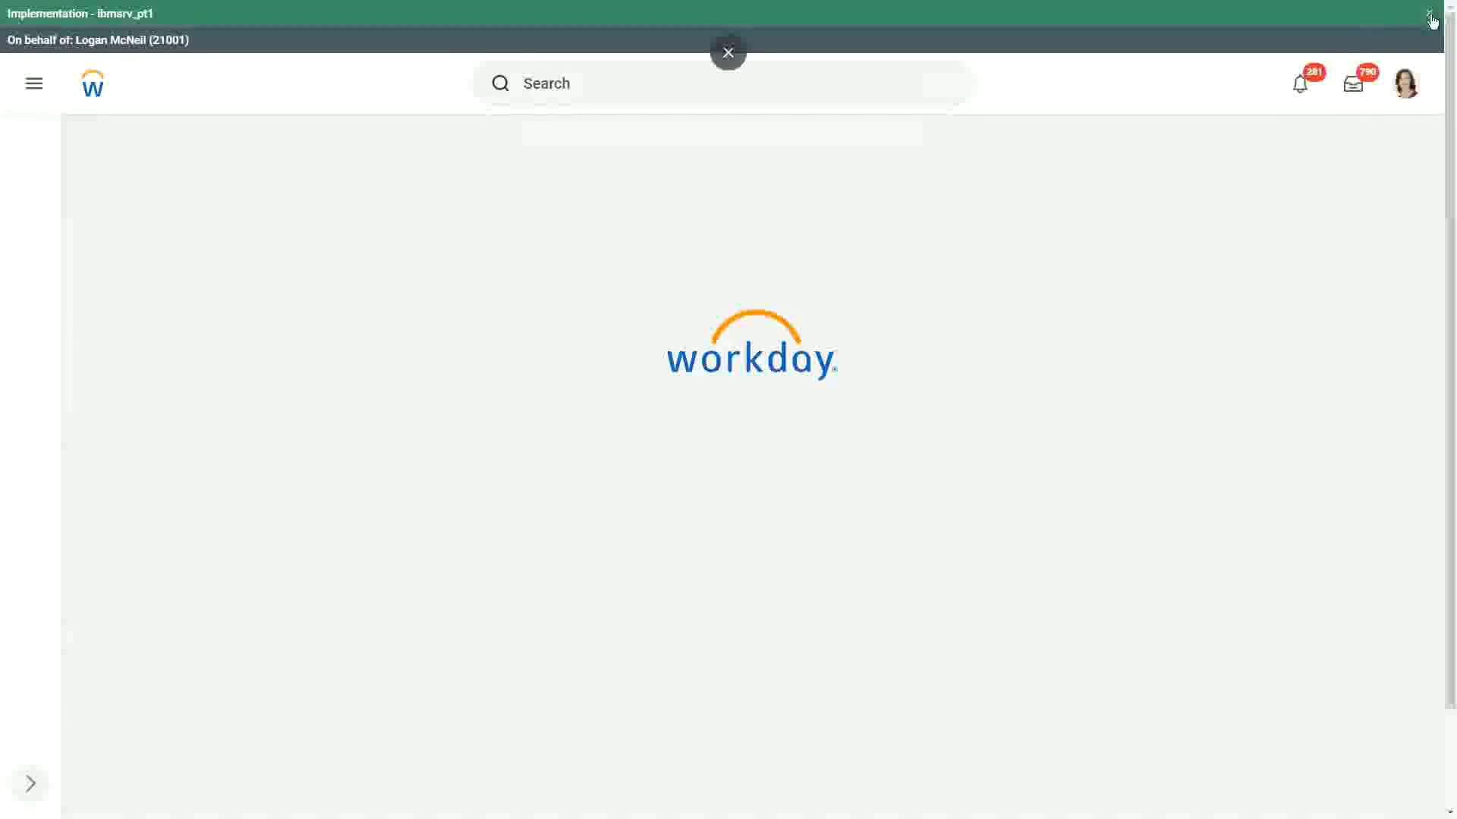
{"action": "left_click", "coordinate": [1429, 14]}
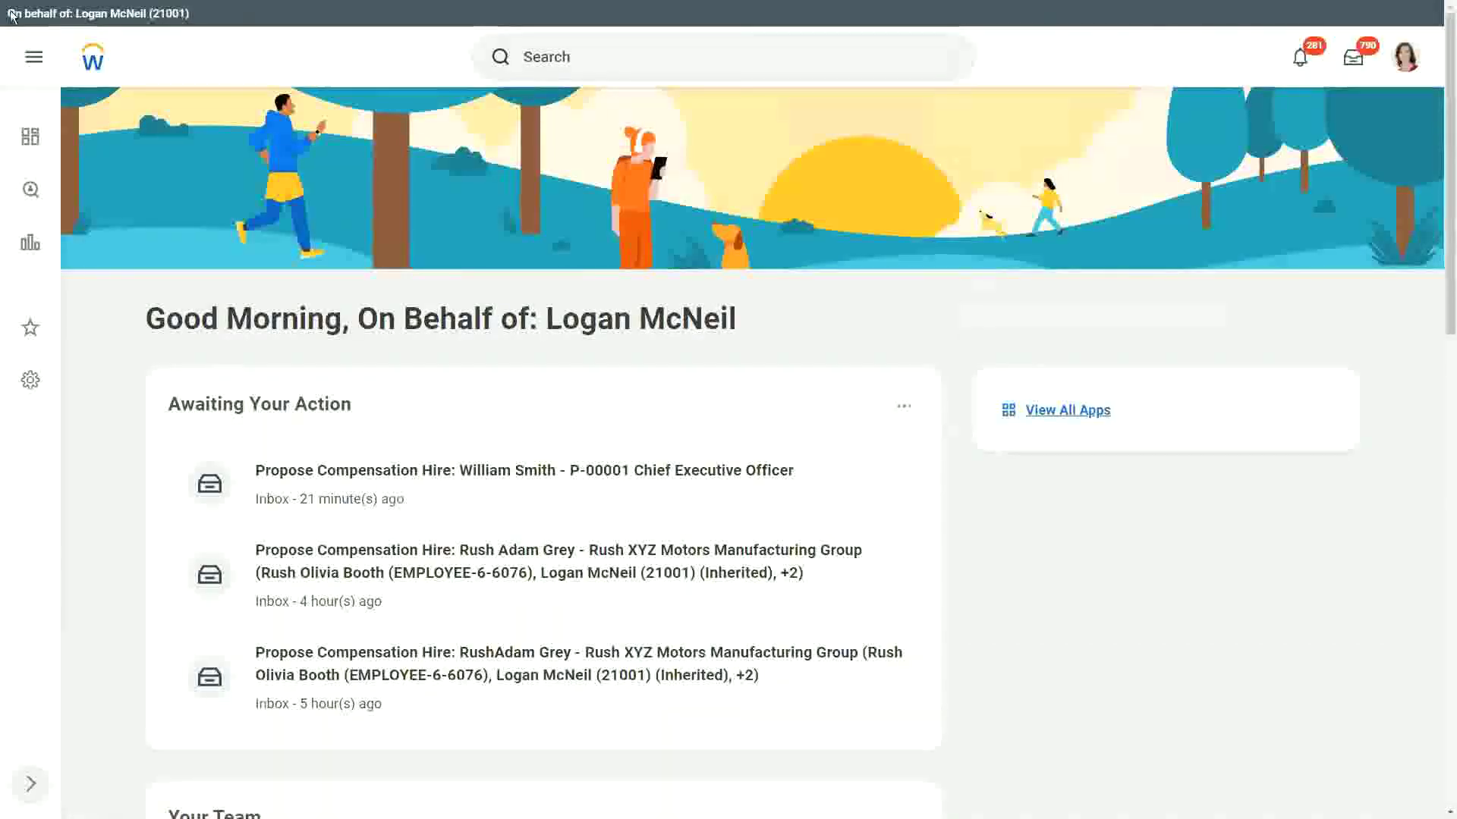
Switch the browser to full screen with F11.
{"action": "key", "text": "F11"}
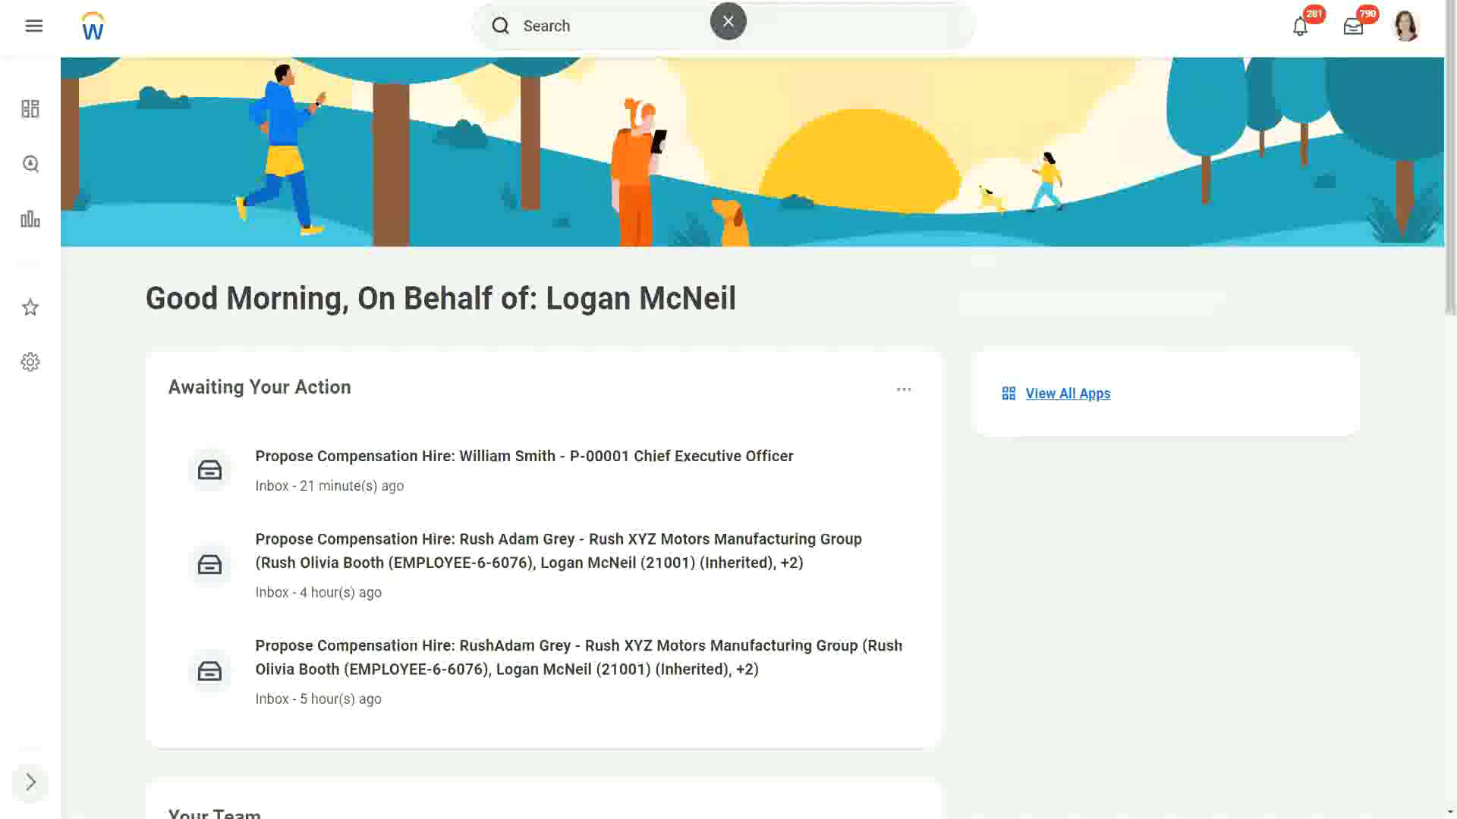